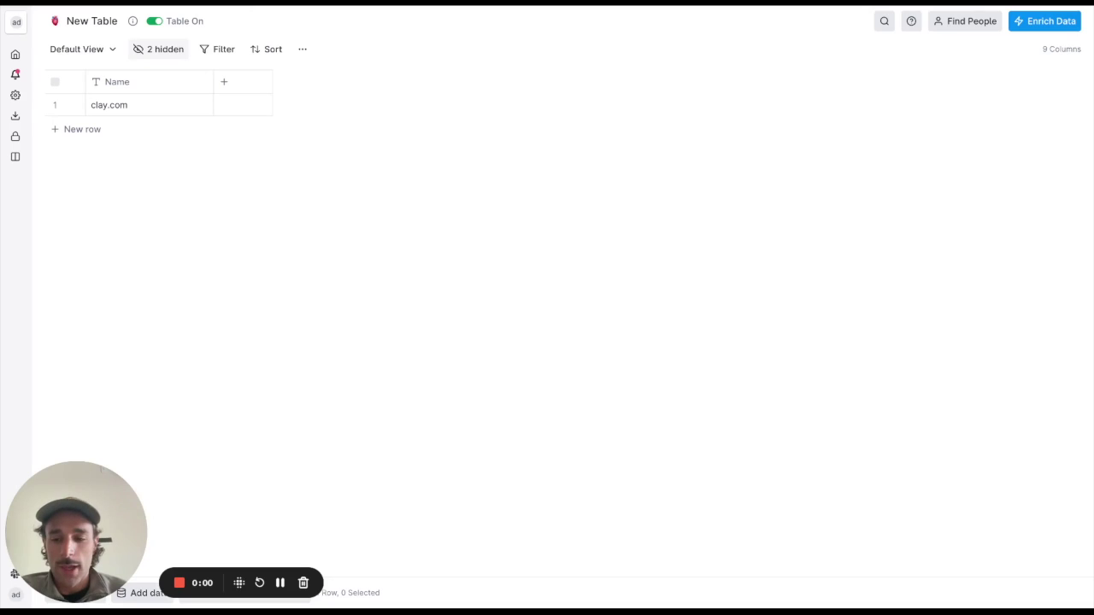
Add the Claygent online AI agent enrichment and review its description and Mission box.
click(1024, 29)
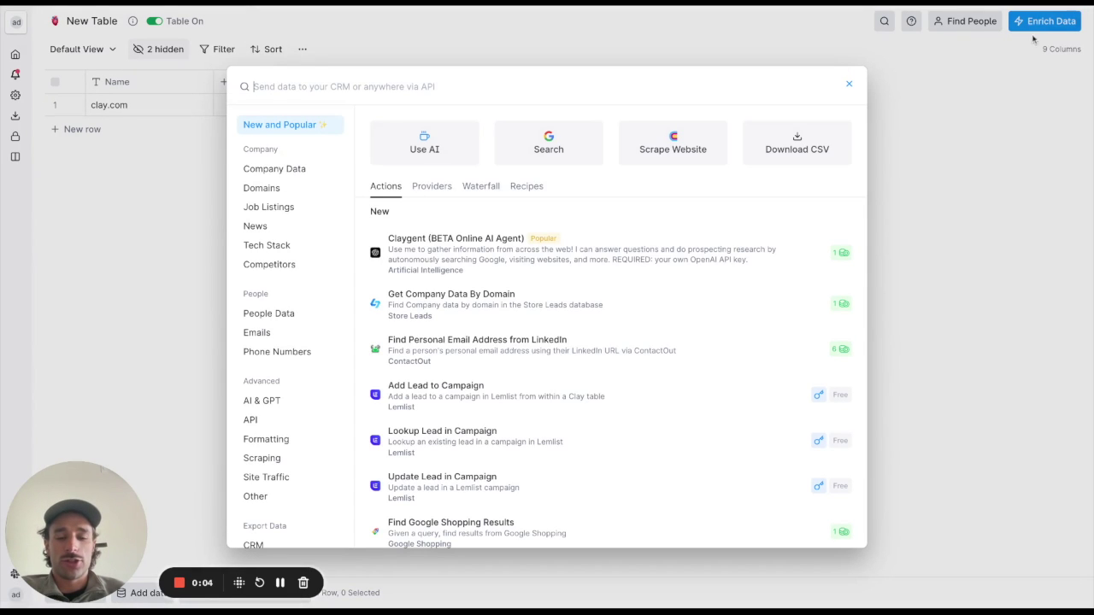
click(451, 247)
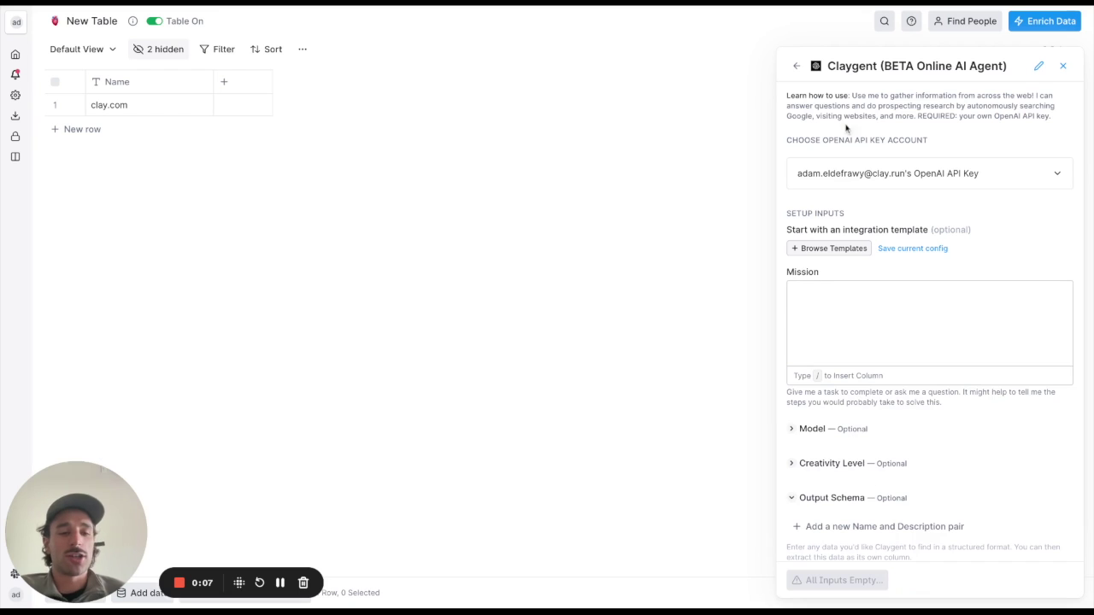
double_click(987, 68)
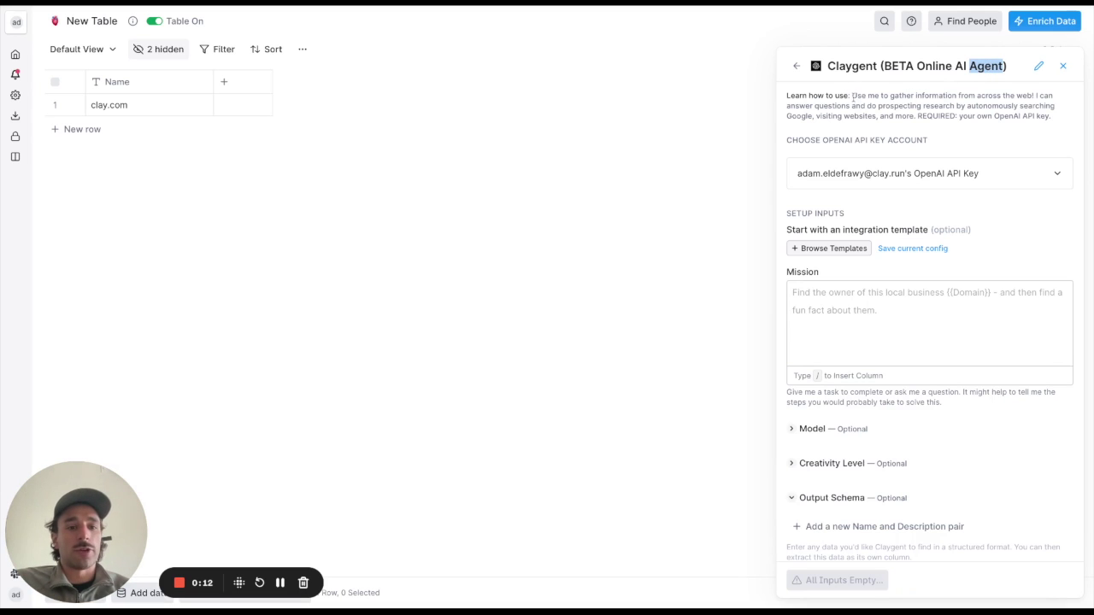
drag(849, 96, 922, 107)
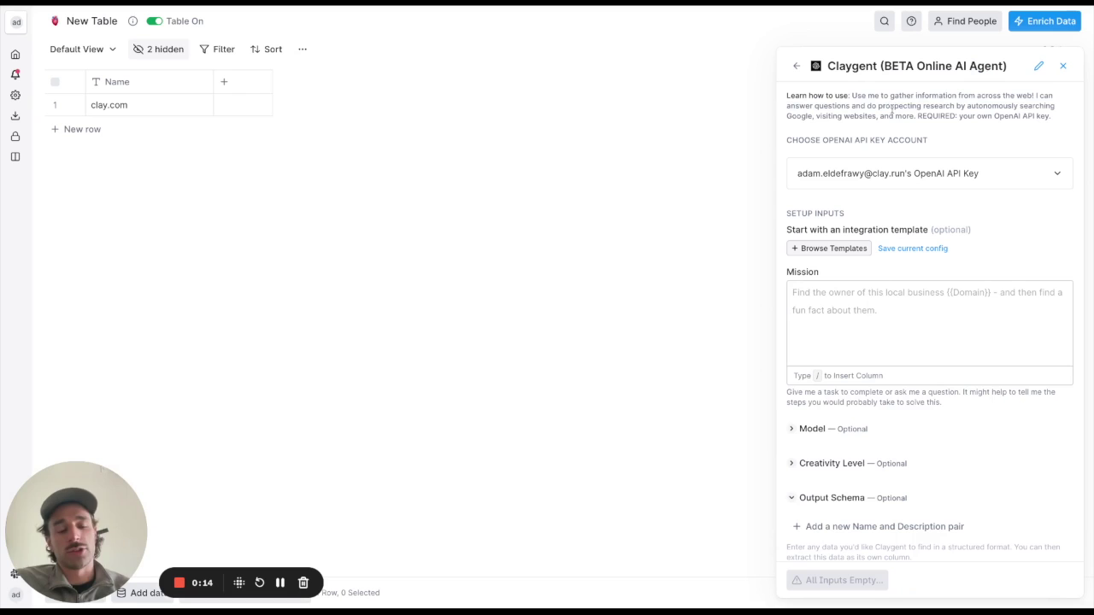
double_click(894, 106)
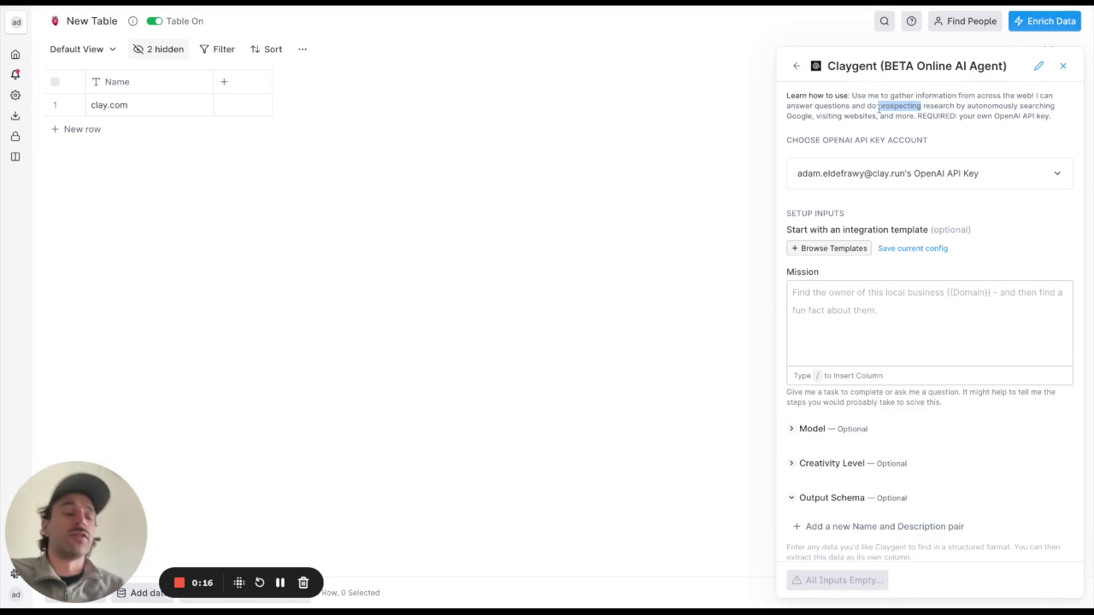
click(912, 306)
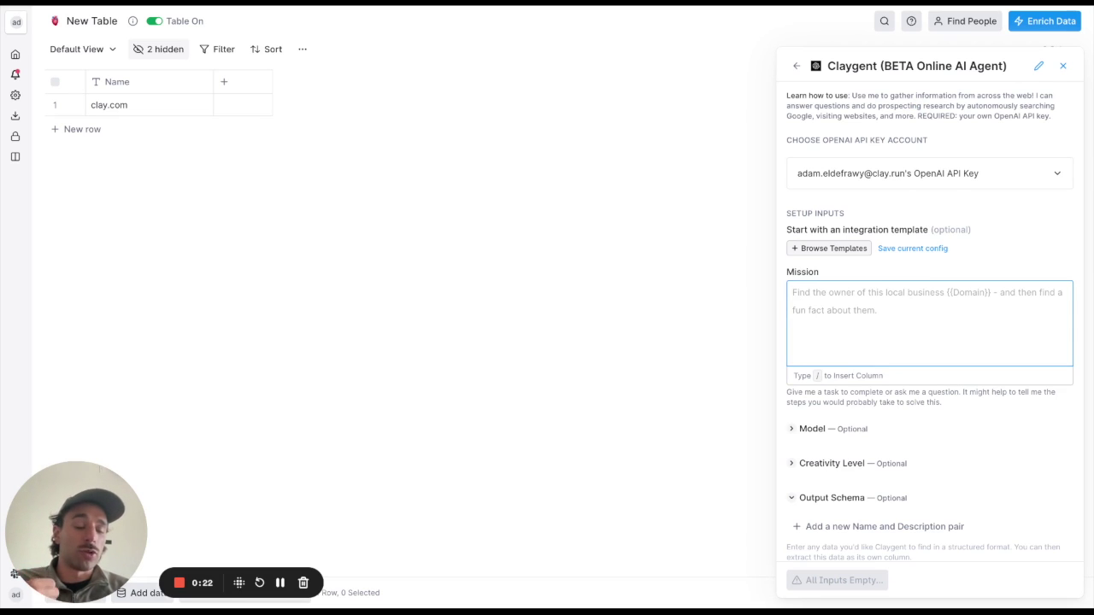
double_click(812, 272)
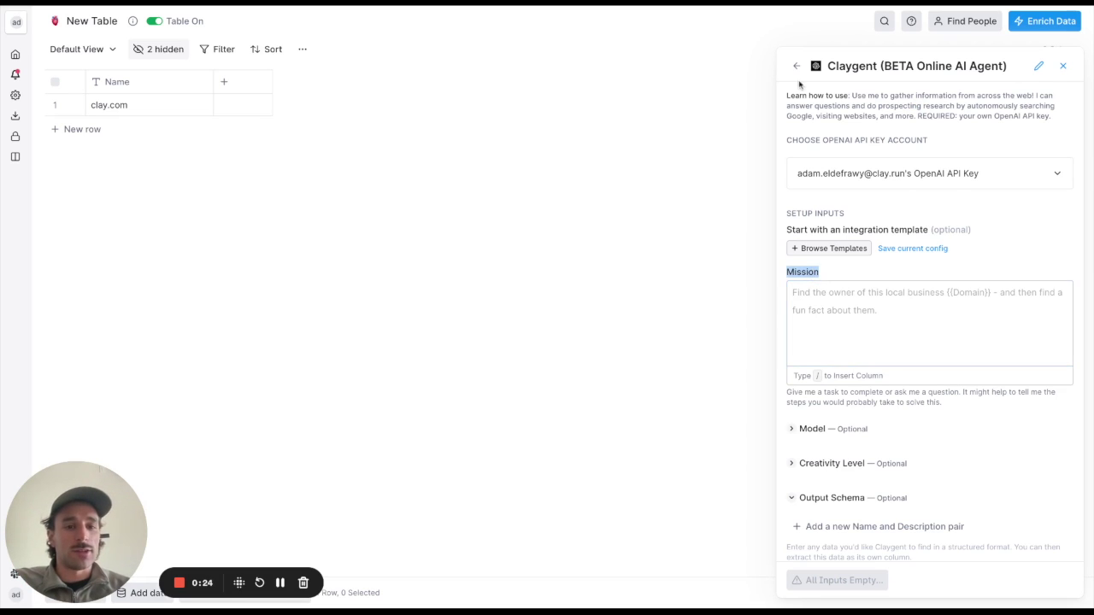
click(795, 66)
click(525, 241)
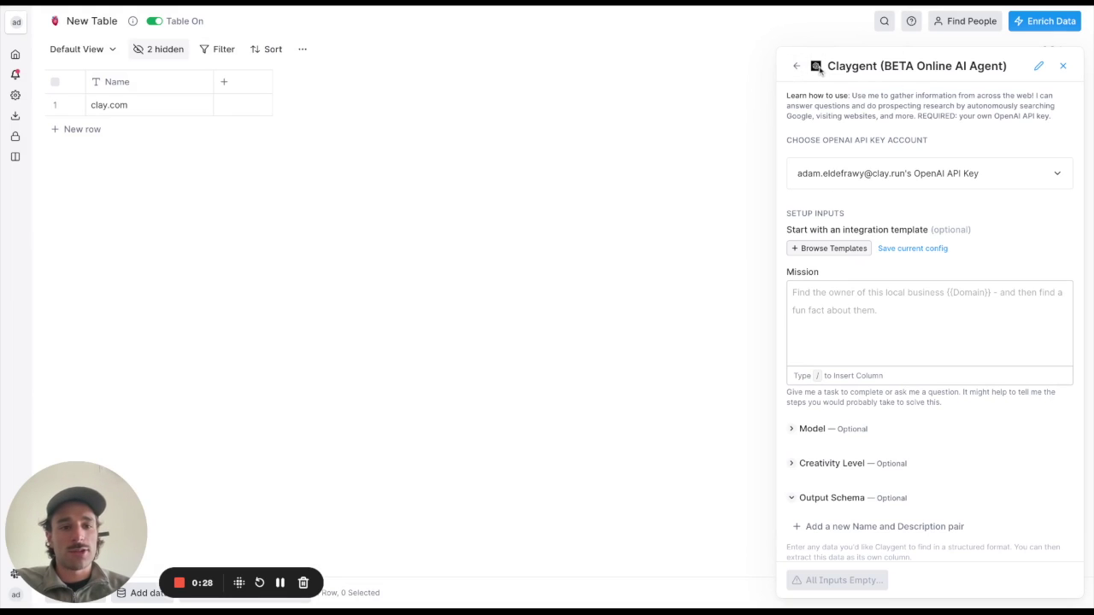
triple_click(916, 65)
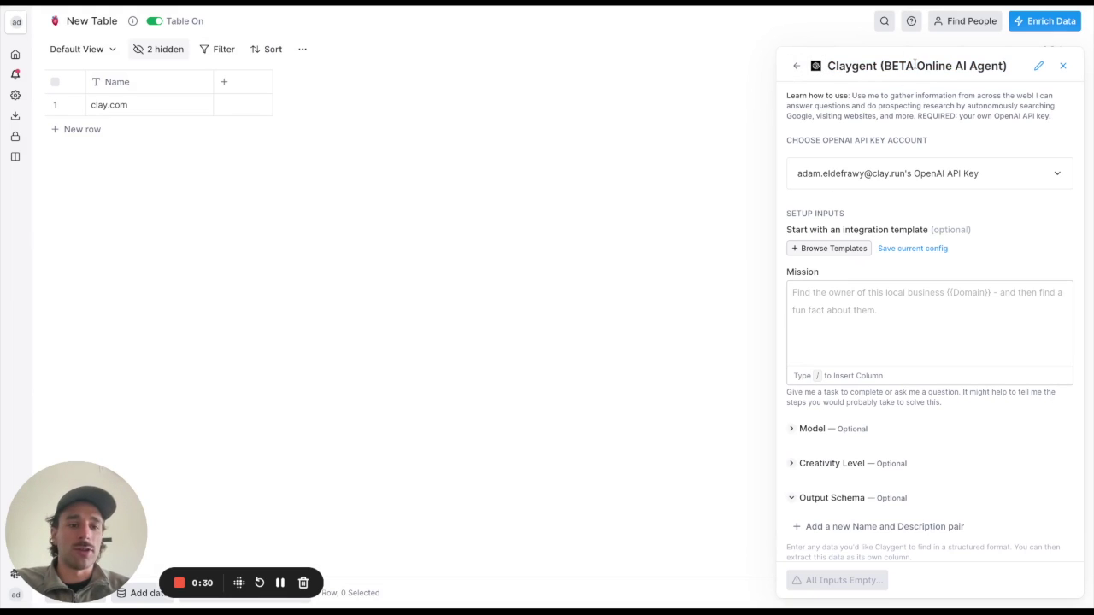
Keep the OpenAI API key account that is already selected.
click(921, 177)
click(915, 174)
click(916, 175)
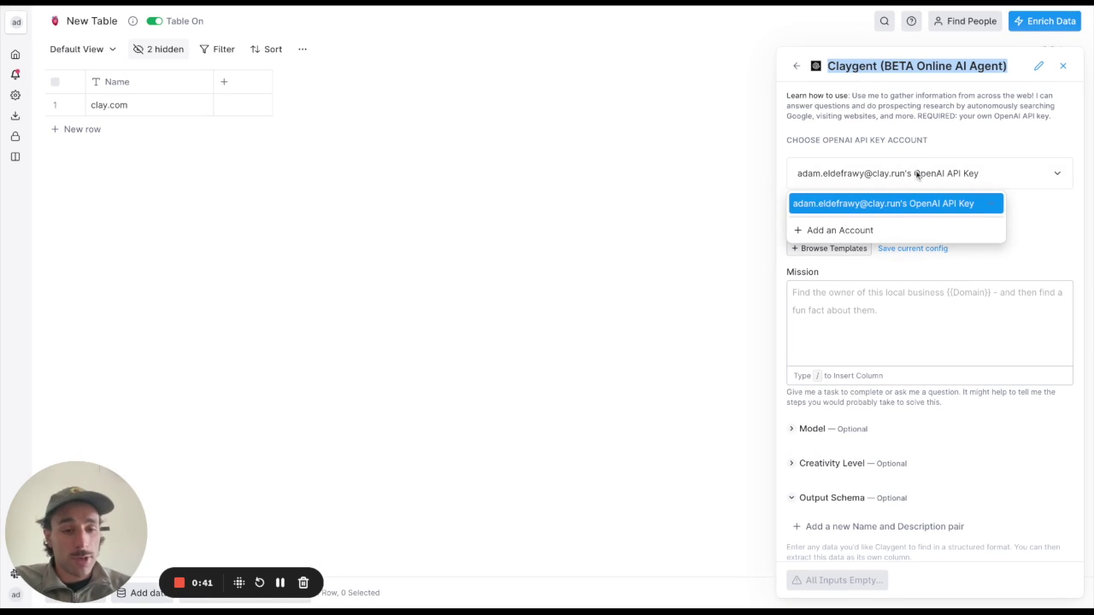
click(919, 175)
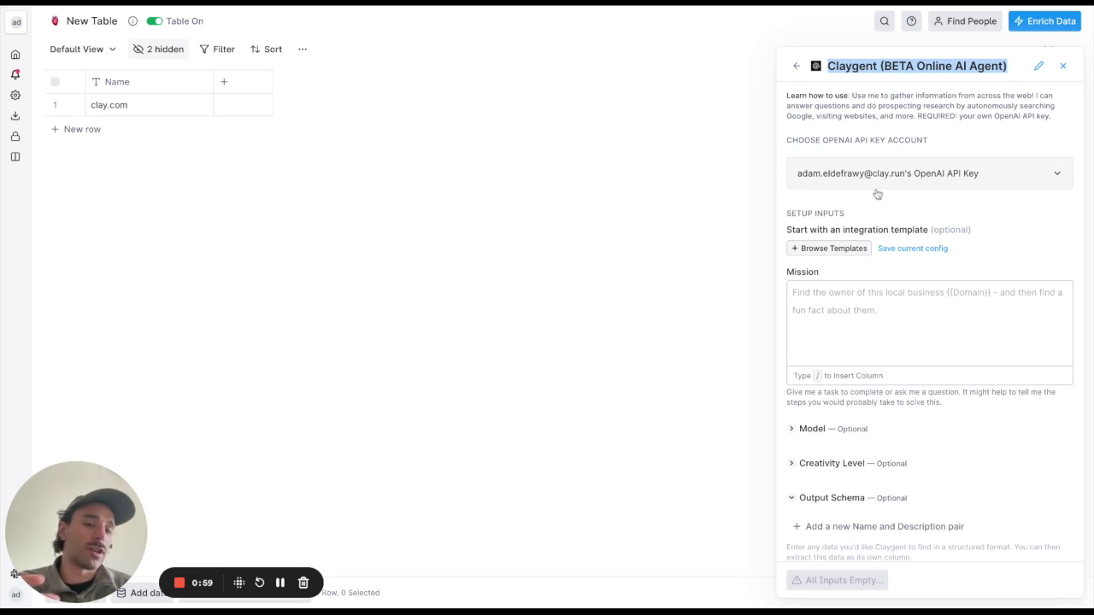
click(930, 172)
click(930, 172)
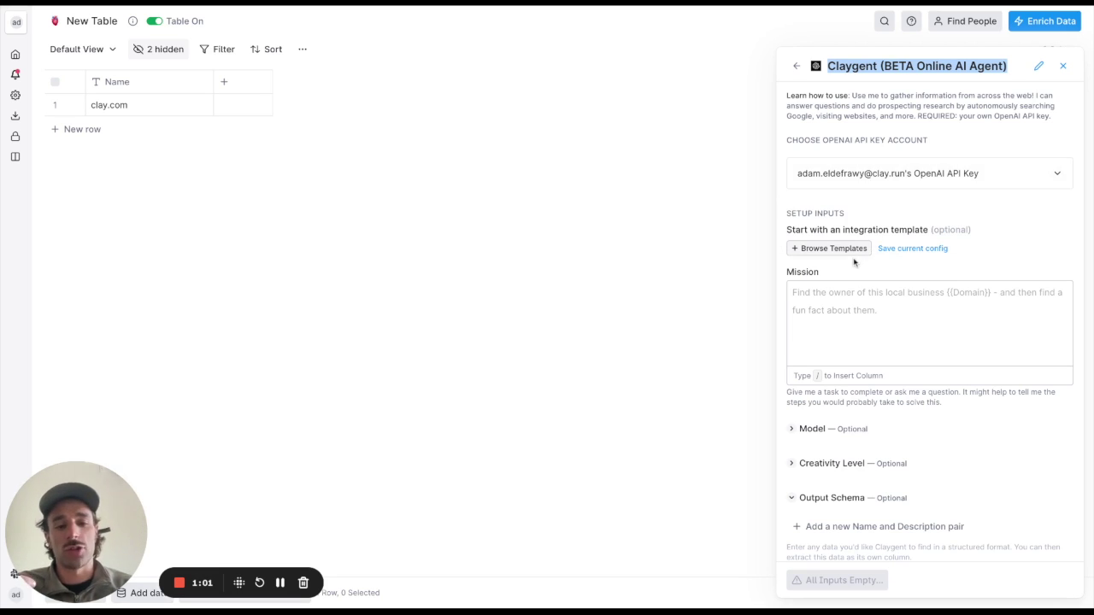
Write the mission 'Find out the pricing model of the following company: /Name. To do this, visit the pricing page.'.
click(850, 292)
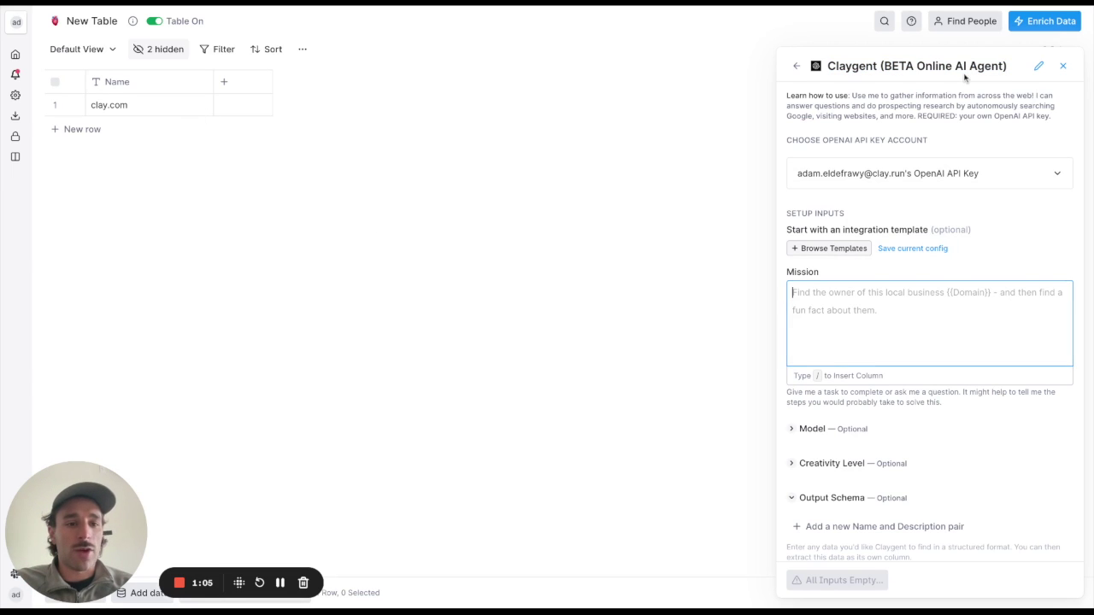
double_click(809, 265)
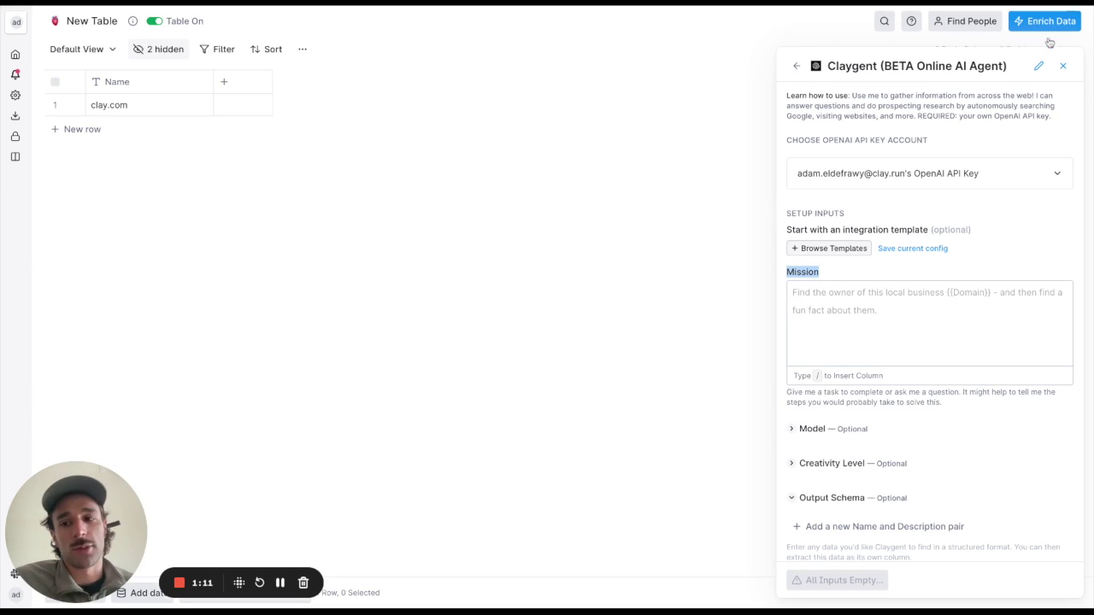
click(73, 104)
click(974, 357)
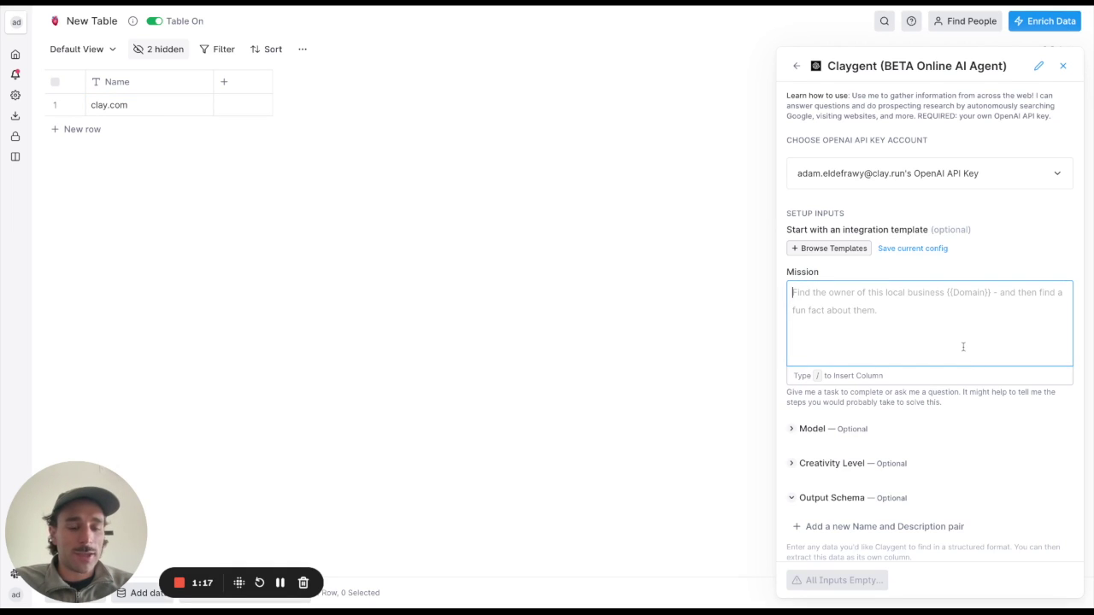
text(Find )
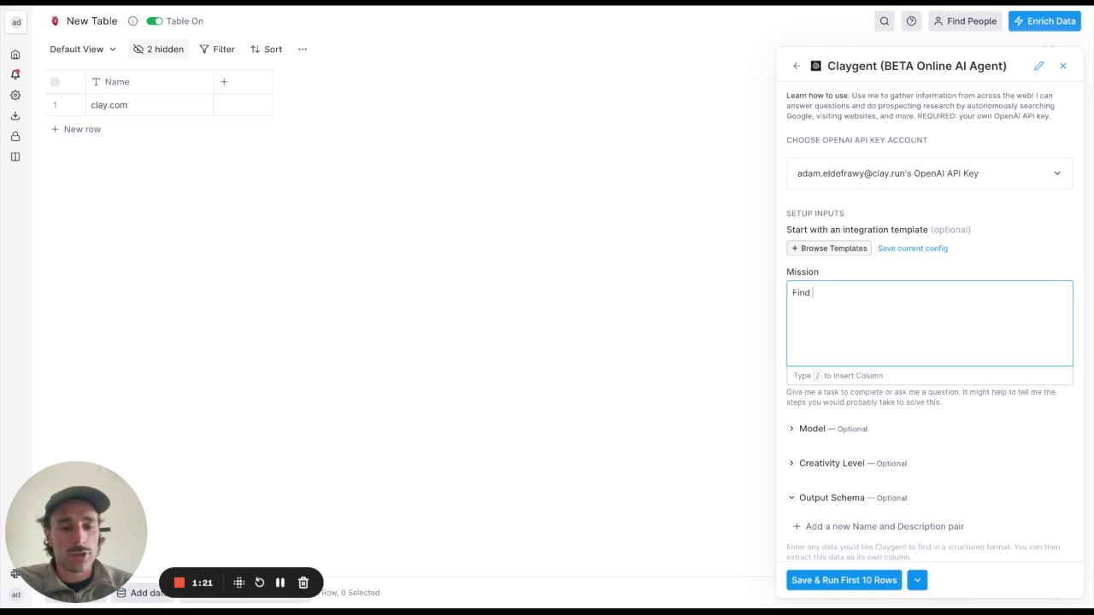
text(out the pri)
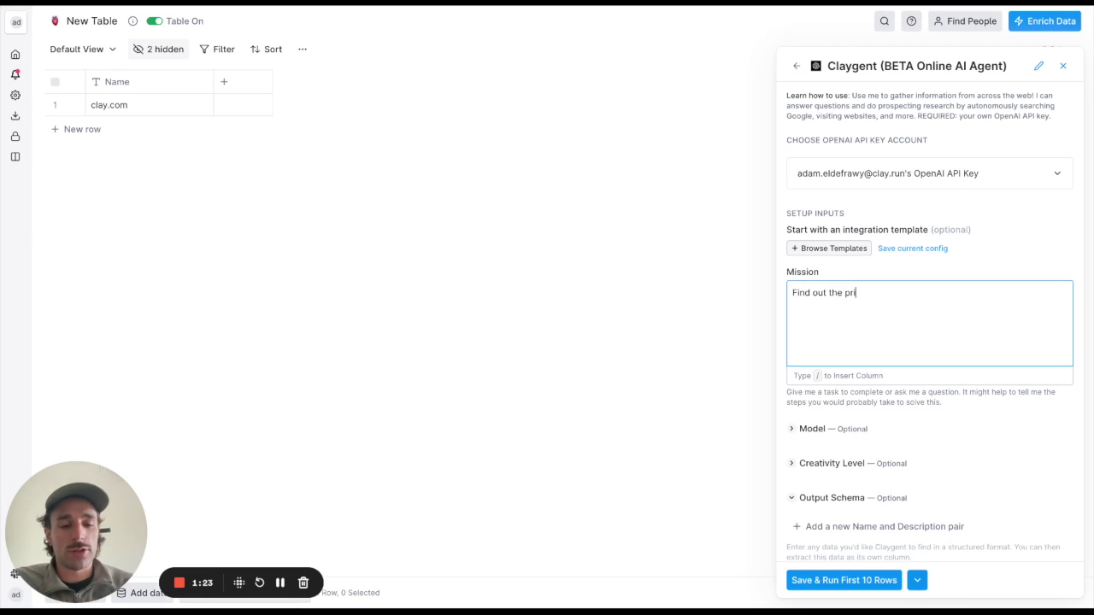
text(cing model of the f)
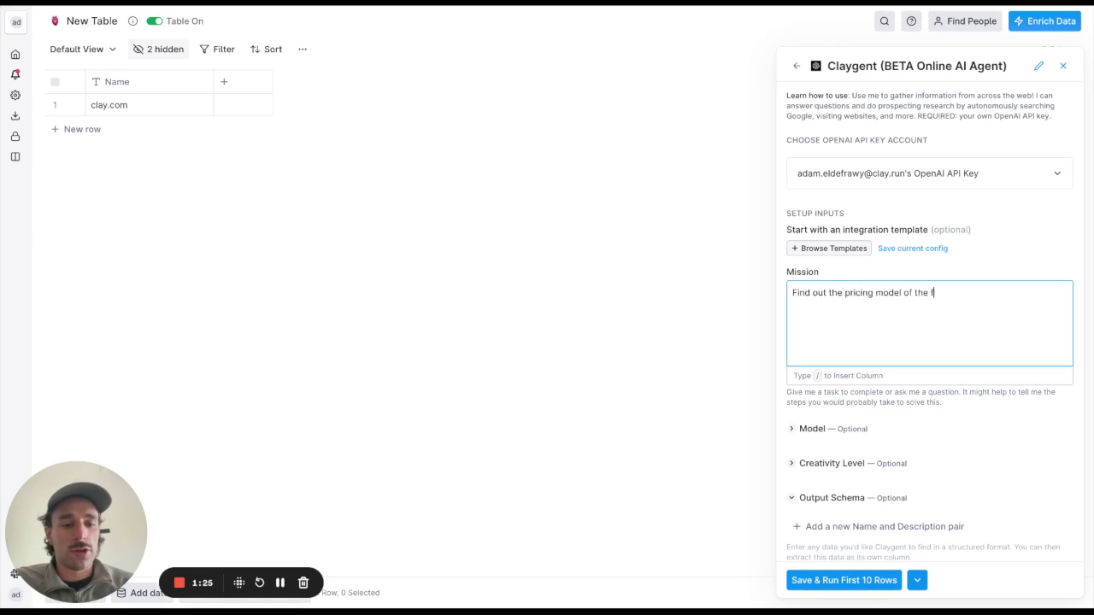
text(ollowing company)
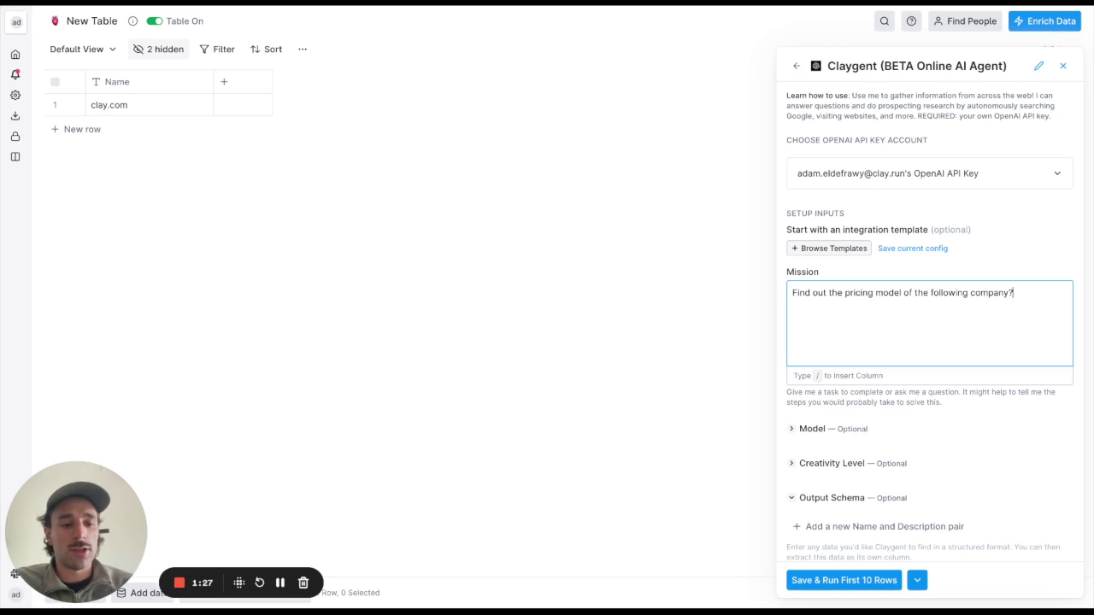
text(:/)
key(Return)
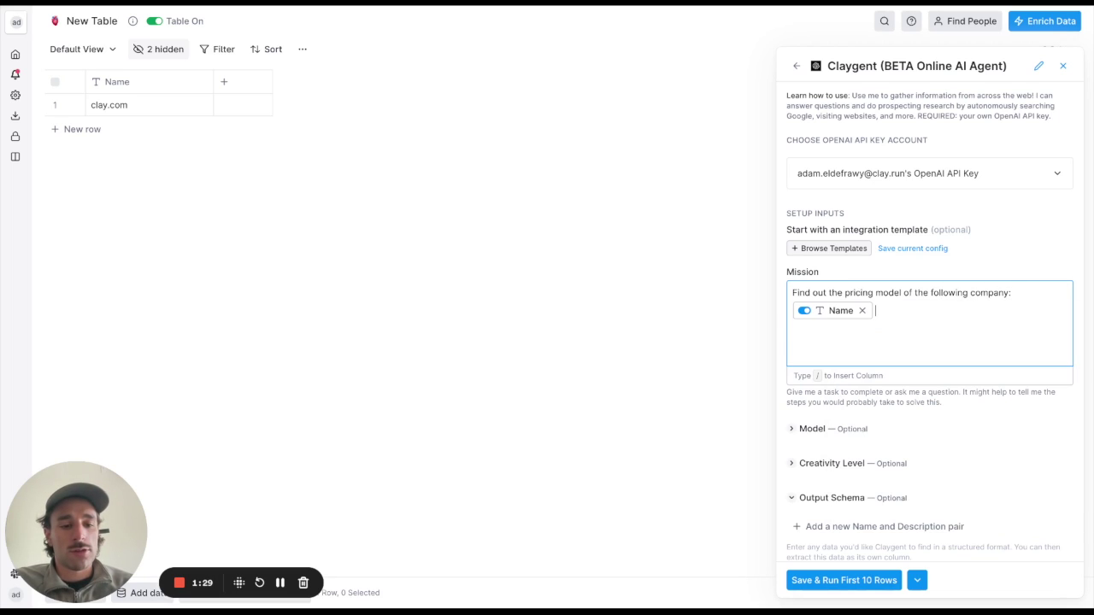
text(To )
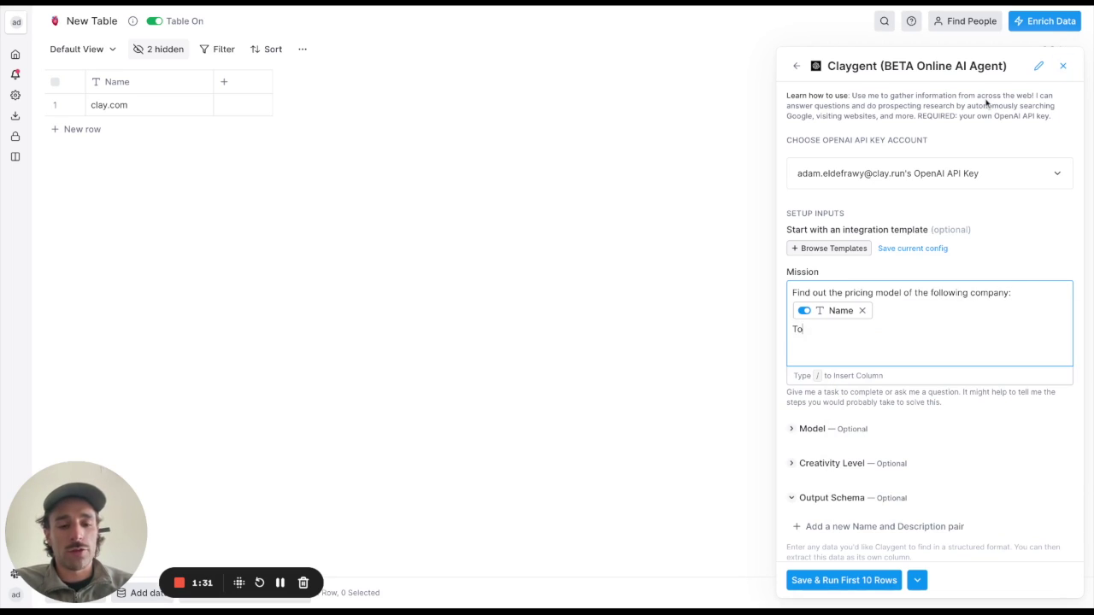
text(do this)
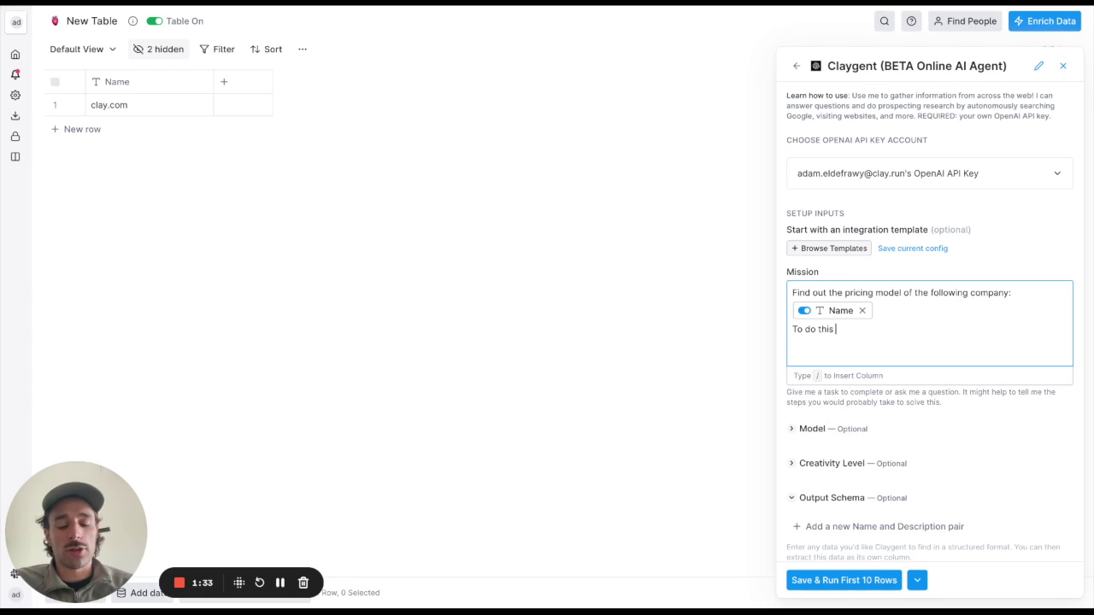
text(, visit )
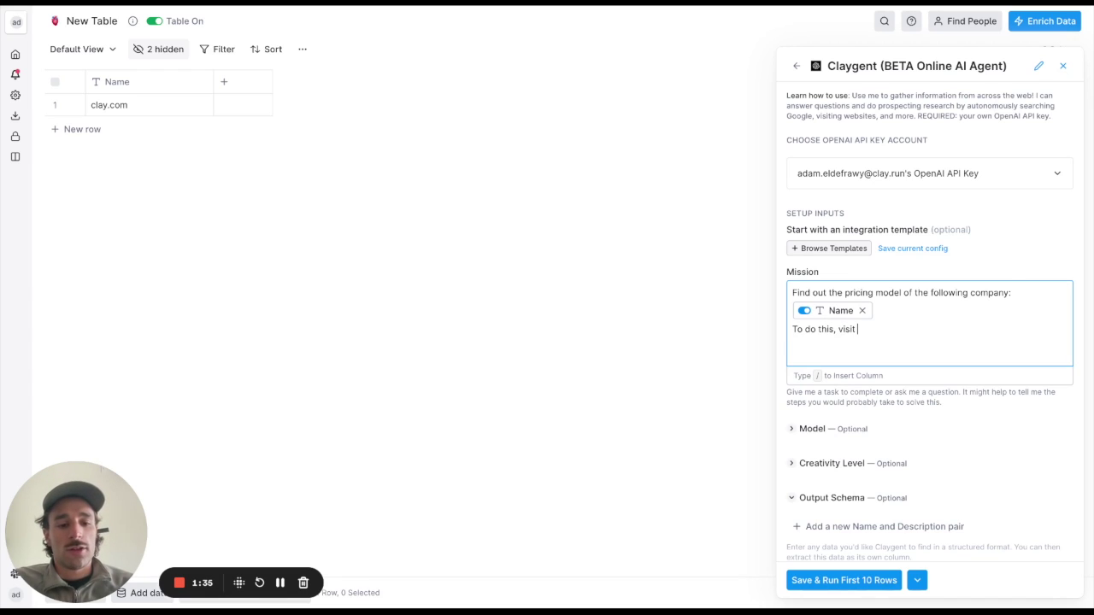
text(the pricing page.)
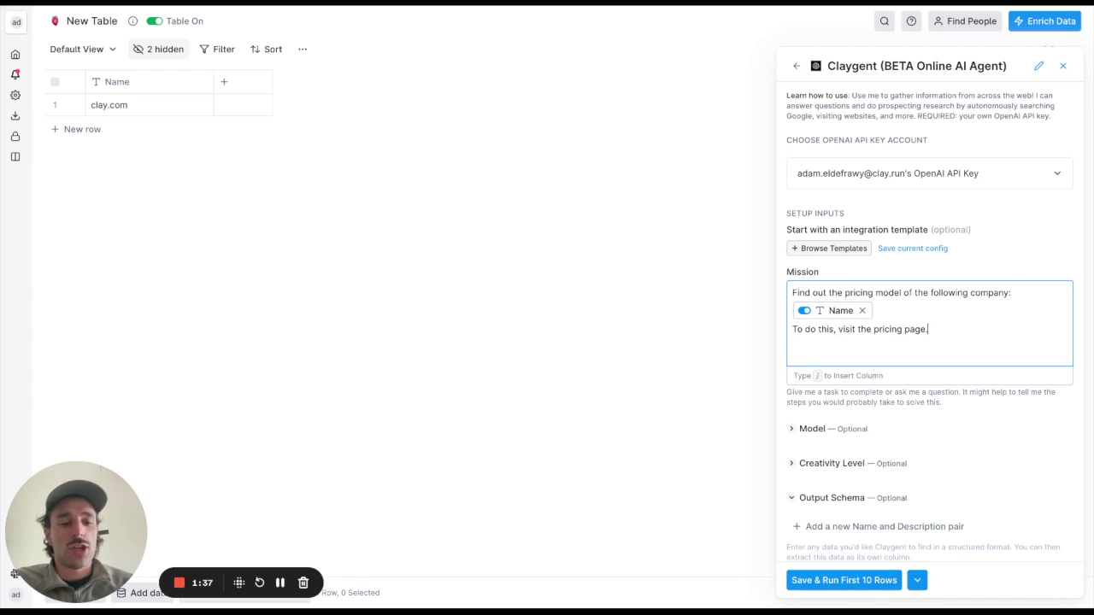
Review the pricing-page line and the mission tip, then save and run the first 10 rows.
triple_click(945, 330)
triple_click(939, 327)
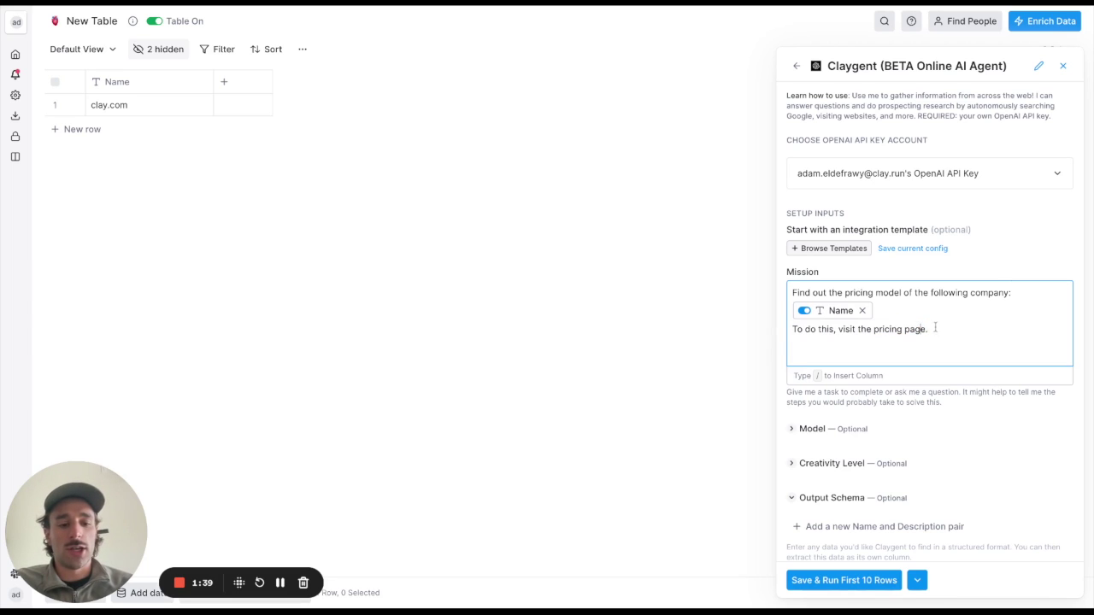
click(945, 327)
triple_click(947, 327)
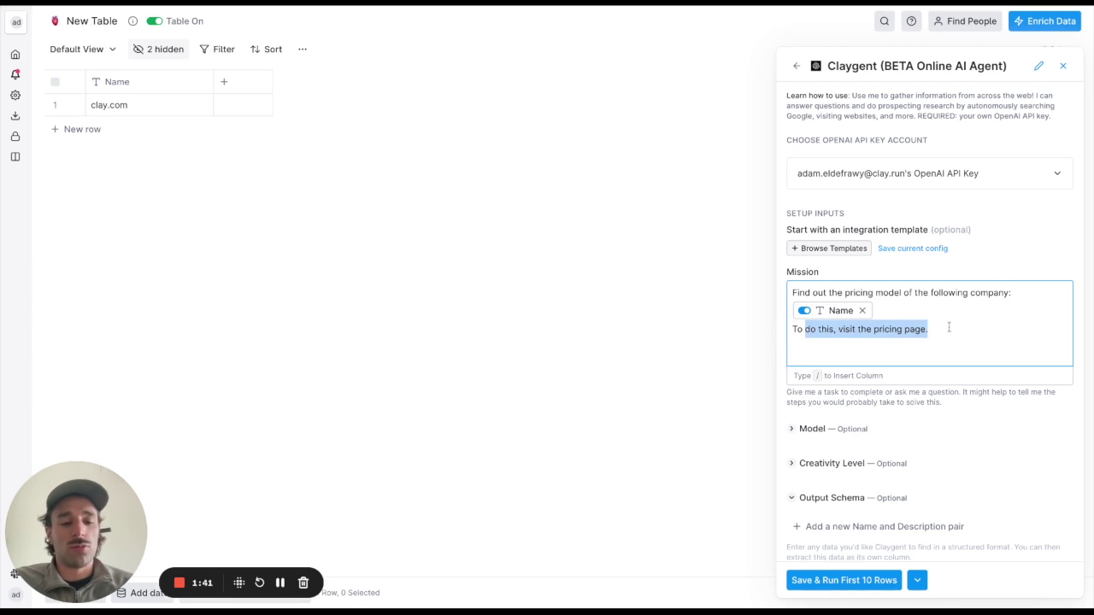
click(961, 416)
mouse_move(976, 393)
mouse_down()
mouse_move(958, 416)
mouse_move(952, 393)
mouse_move(970, 405)
mouse_up()
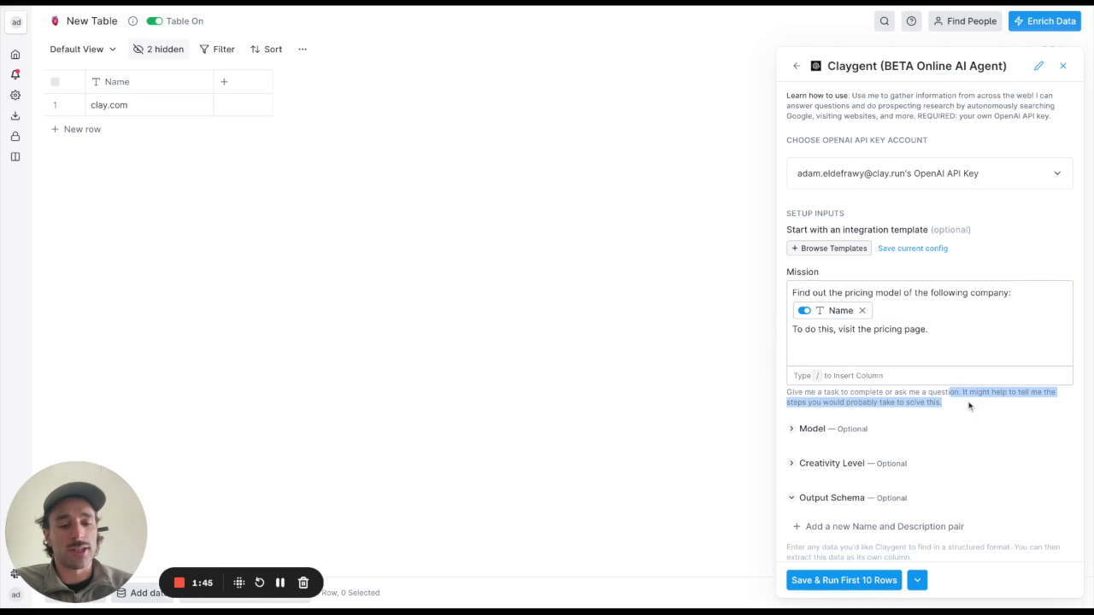
click(903, 338)
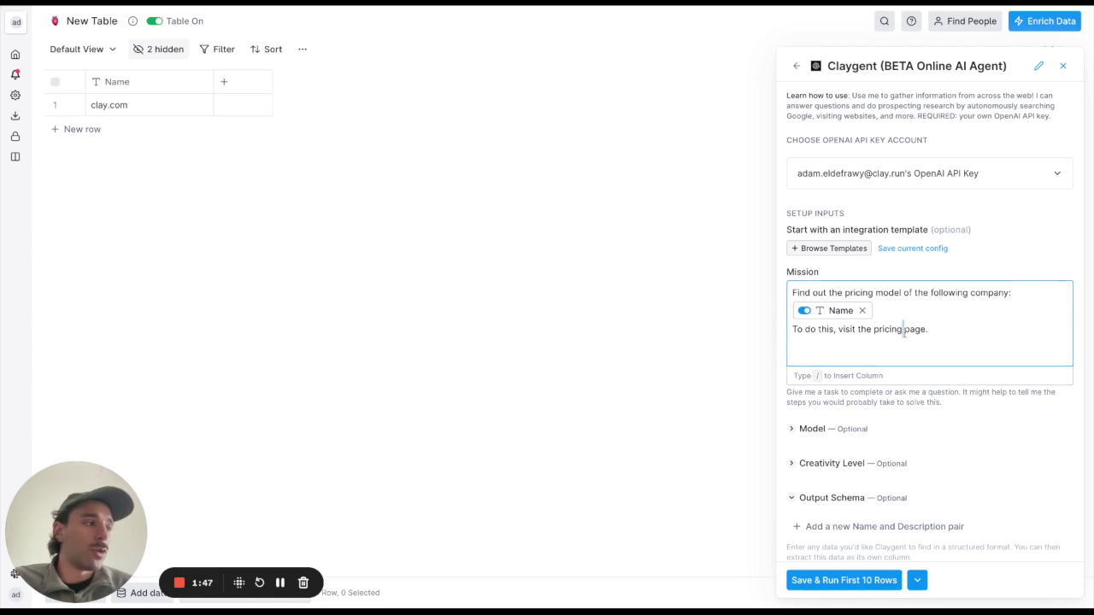
triple_click(937, 329)
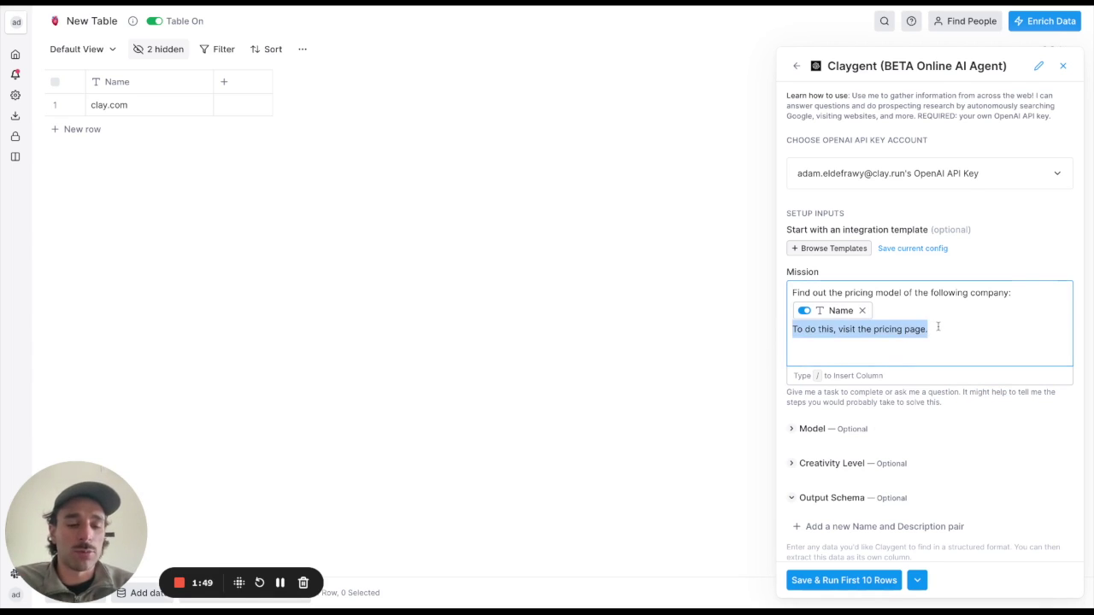
click(855, 580)
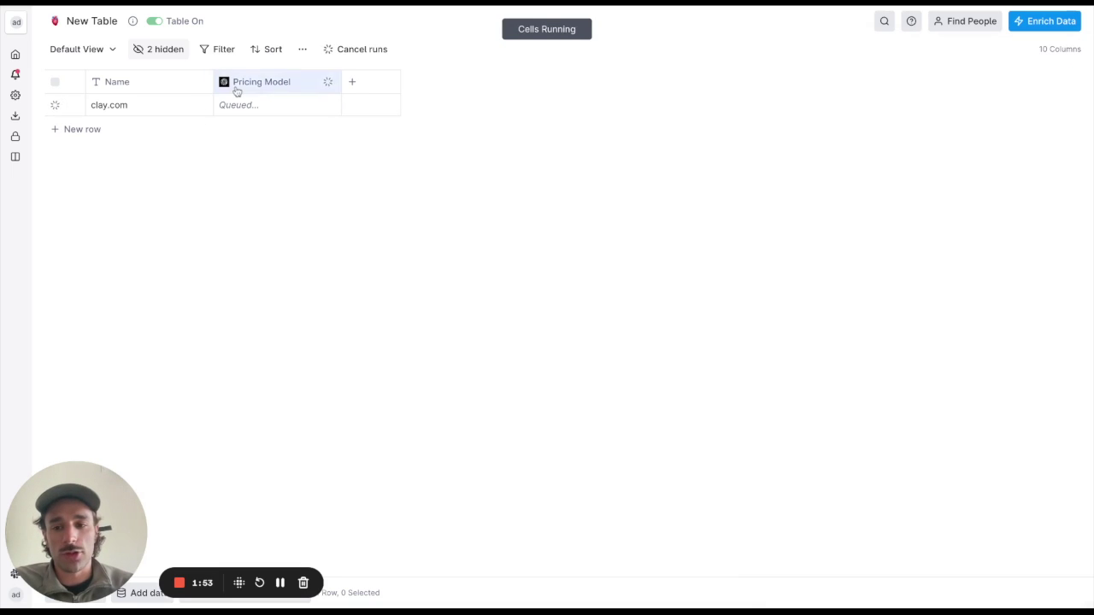
Review the Pricing Model mission, then duplicate the Pricing Model column.
click(236, 89)
triple_click(938, 339)
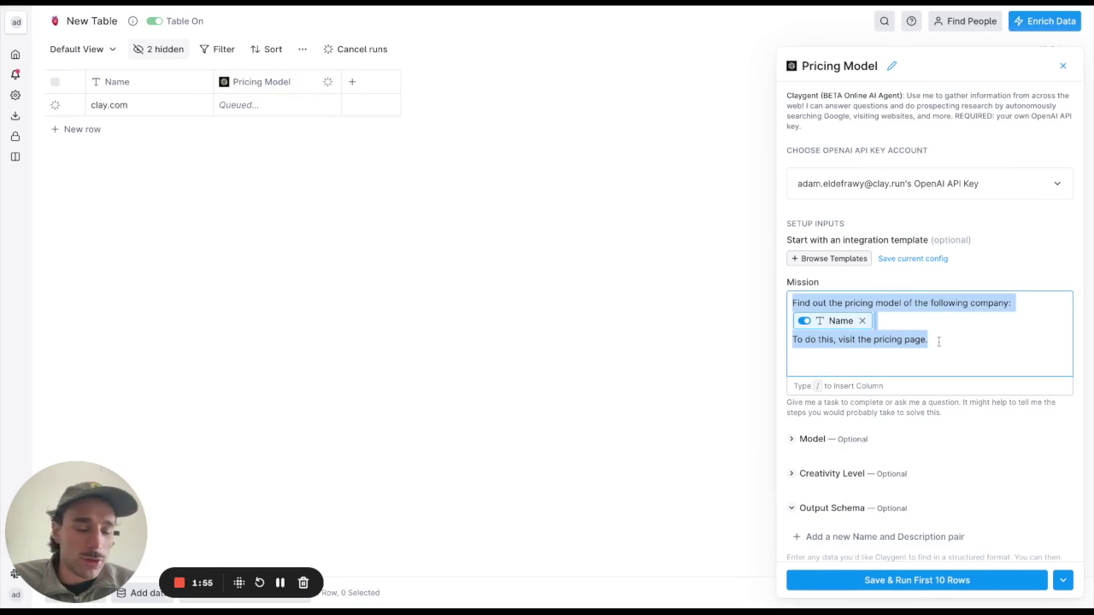
click(918, 339)
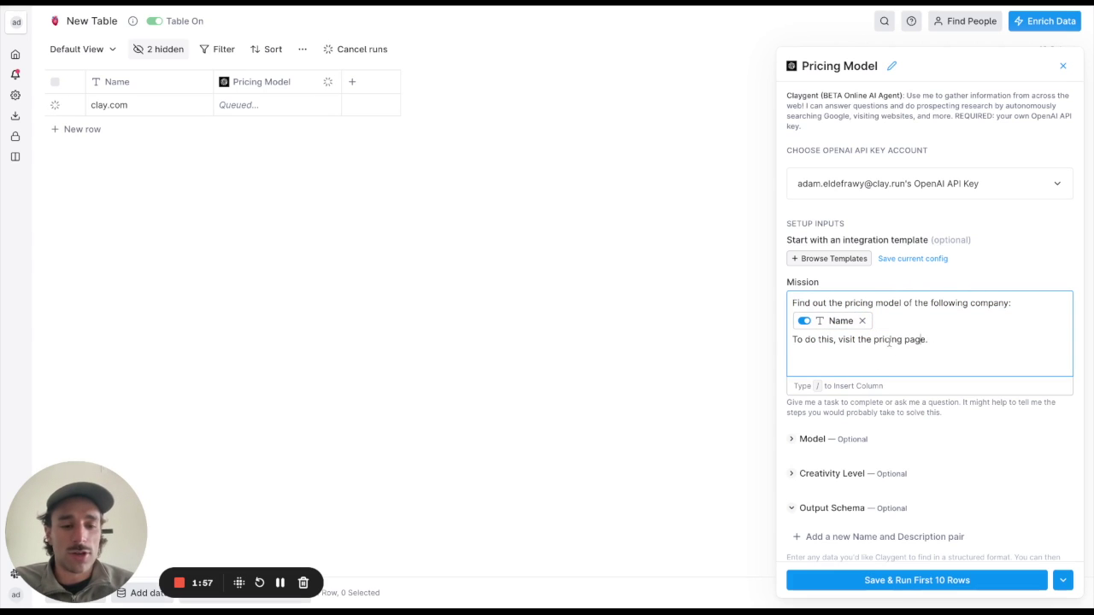
triple_click(957, 341)
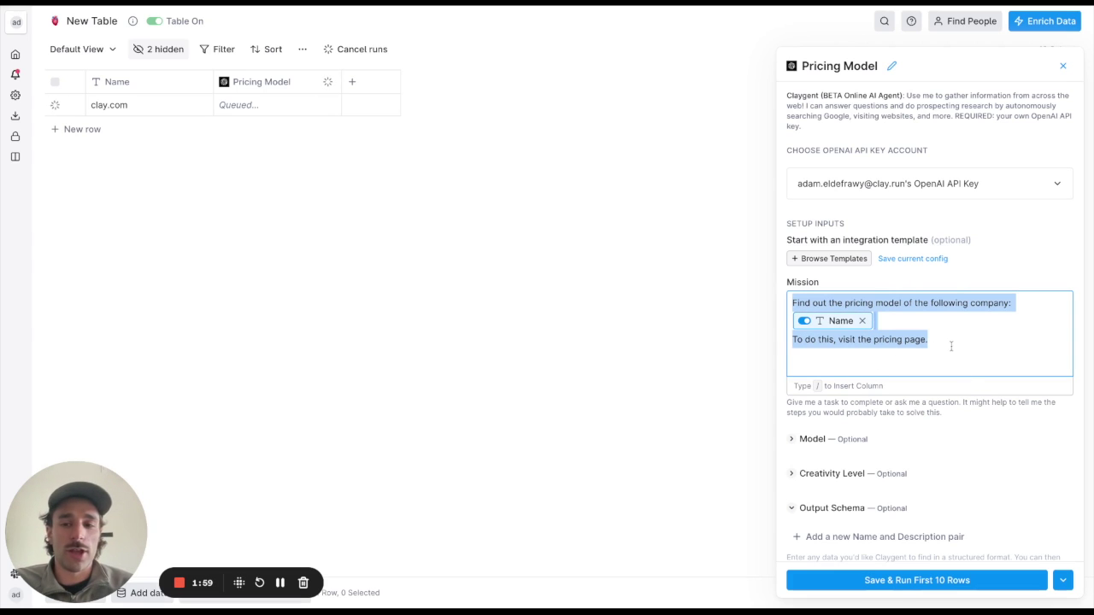
scroll(943, 356, down, 2)
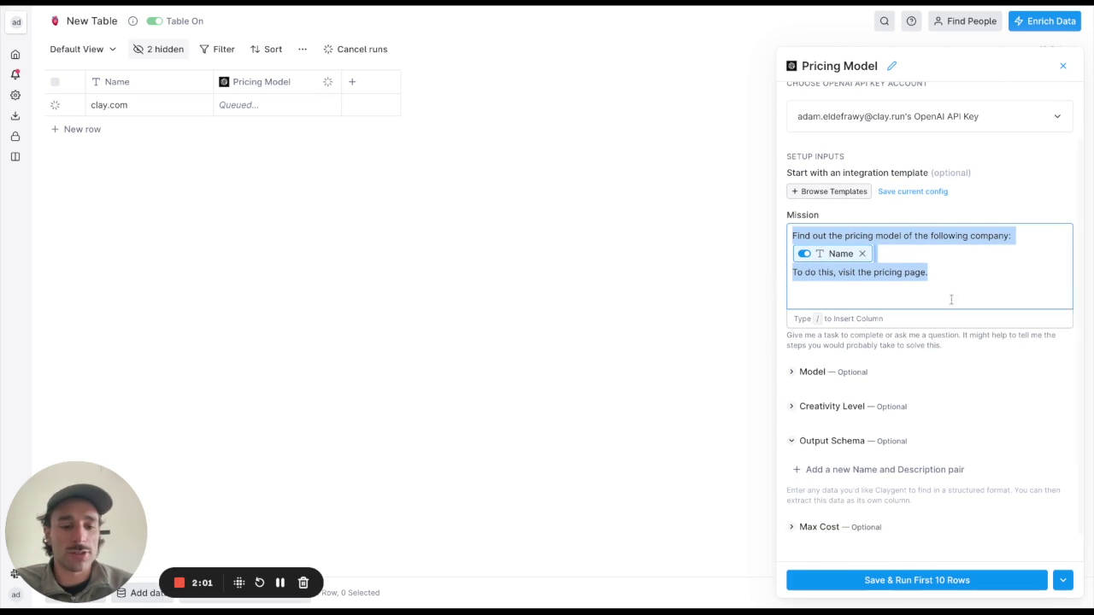
click(265, 82)
mouse_move(303, 244)
click(301, 224)
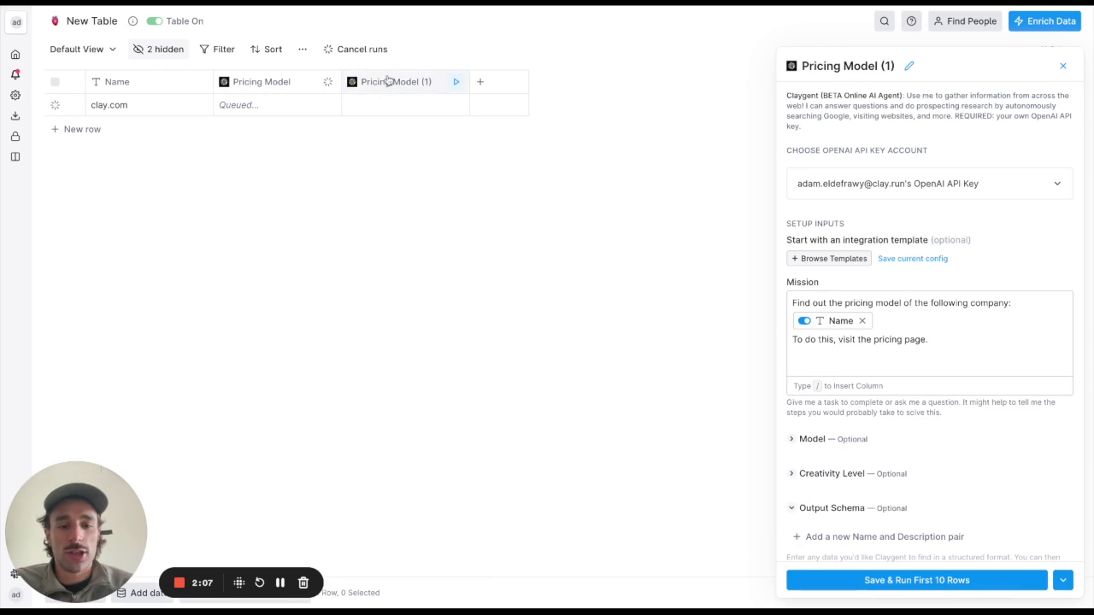
Add output field pricingmodel1 described as 'this is the cheapest pricing tier offered'.
click(843, 508)
scroll(843, 513, down, 1)
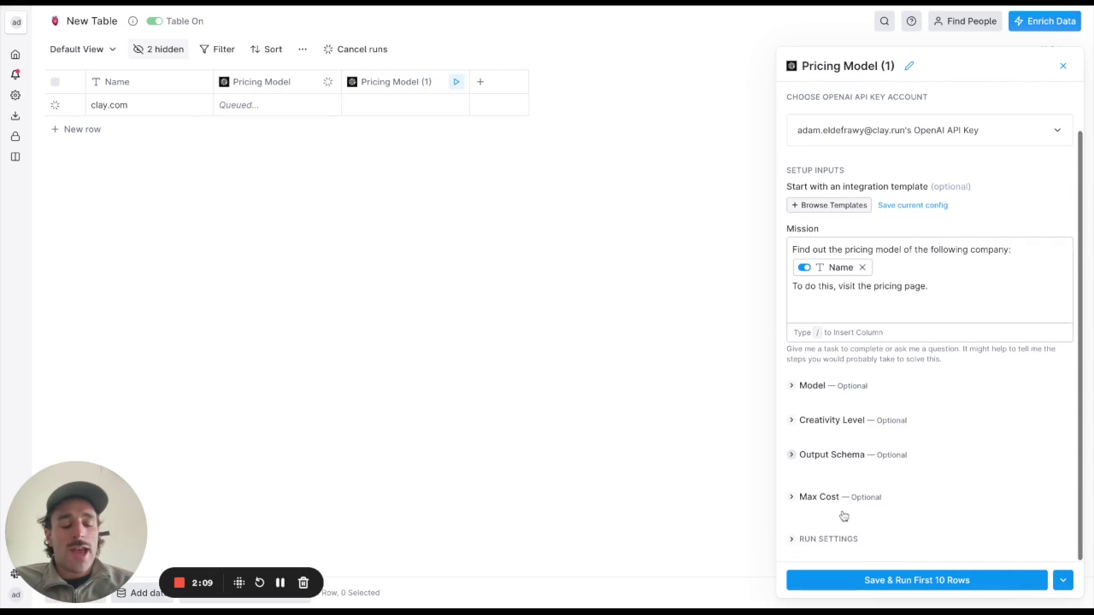
click(862, 456)
click(838, 483)
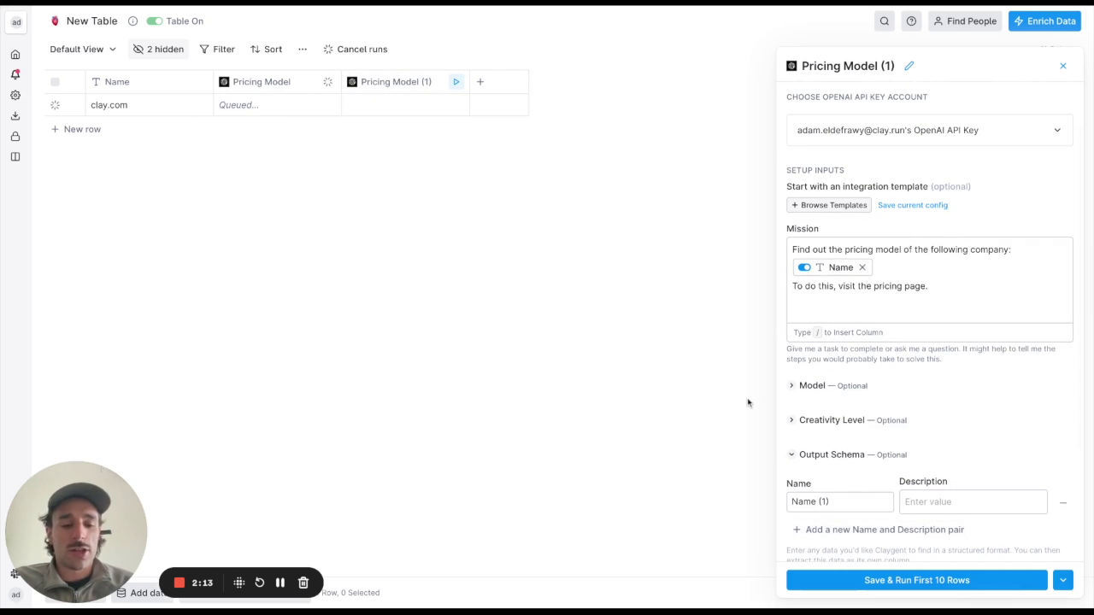
scroll(881, 503, down, 1)
scroll(866, 492, down, 1)
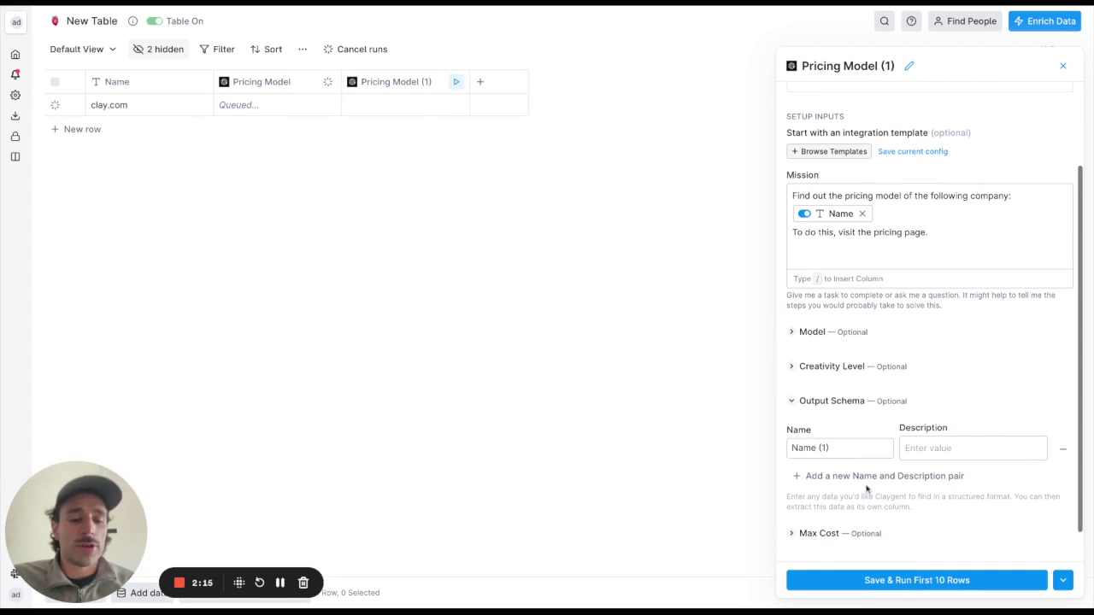
click(854, 452)
key(ctrl+a)
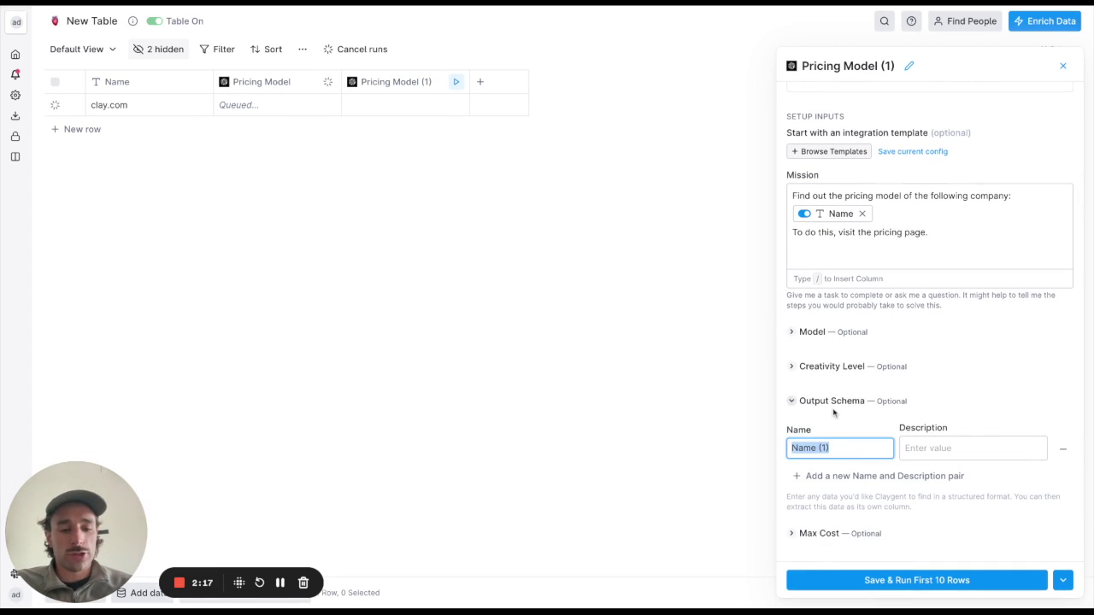
text(p)
key(BackSpace)
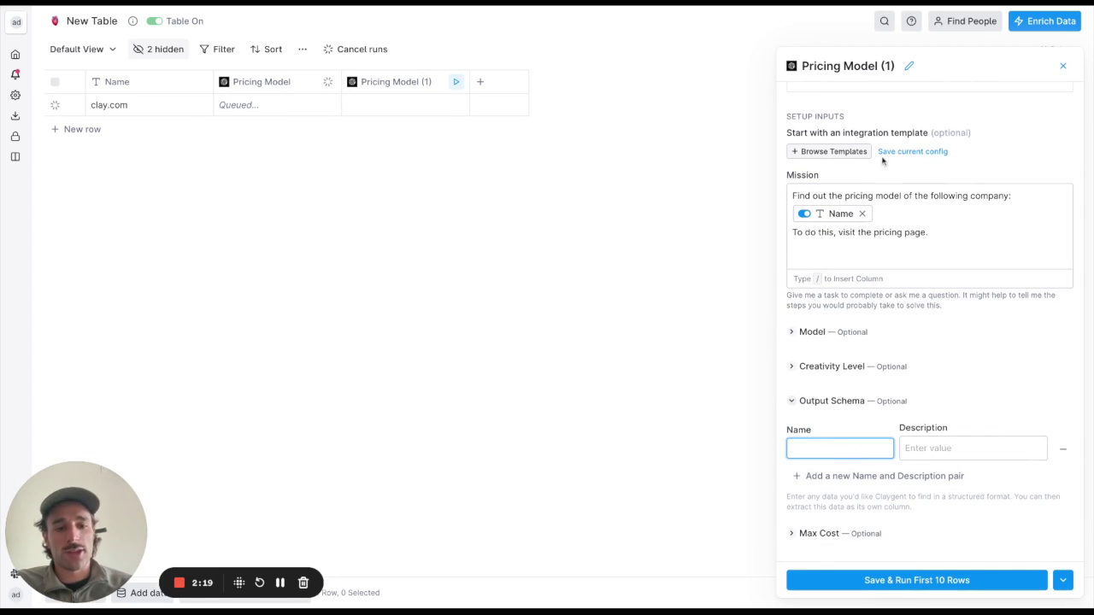
click(943, 249)
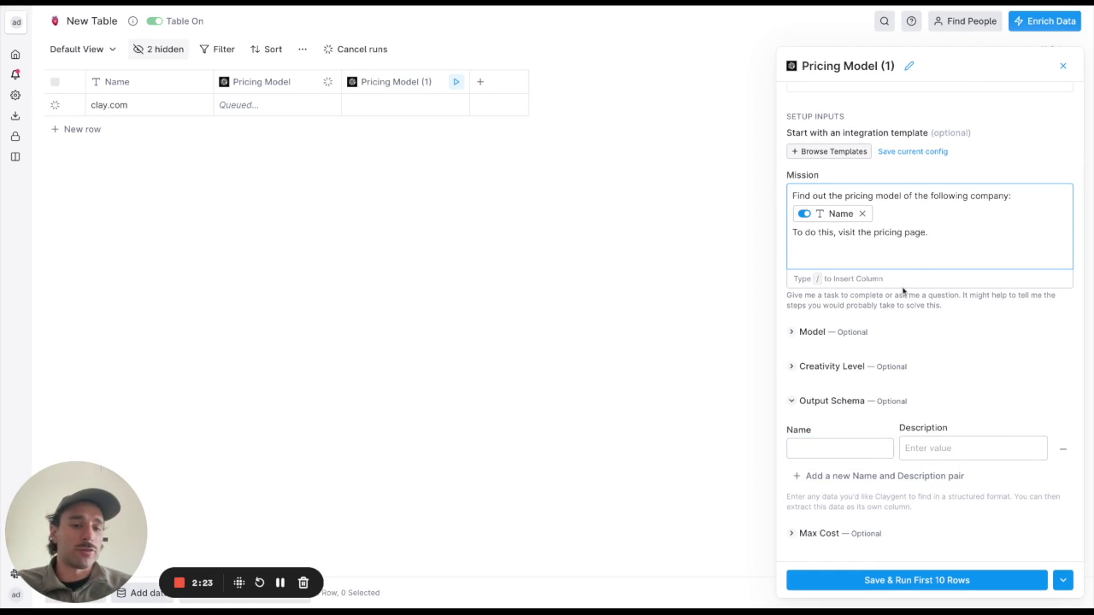
click(860, 450)
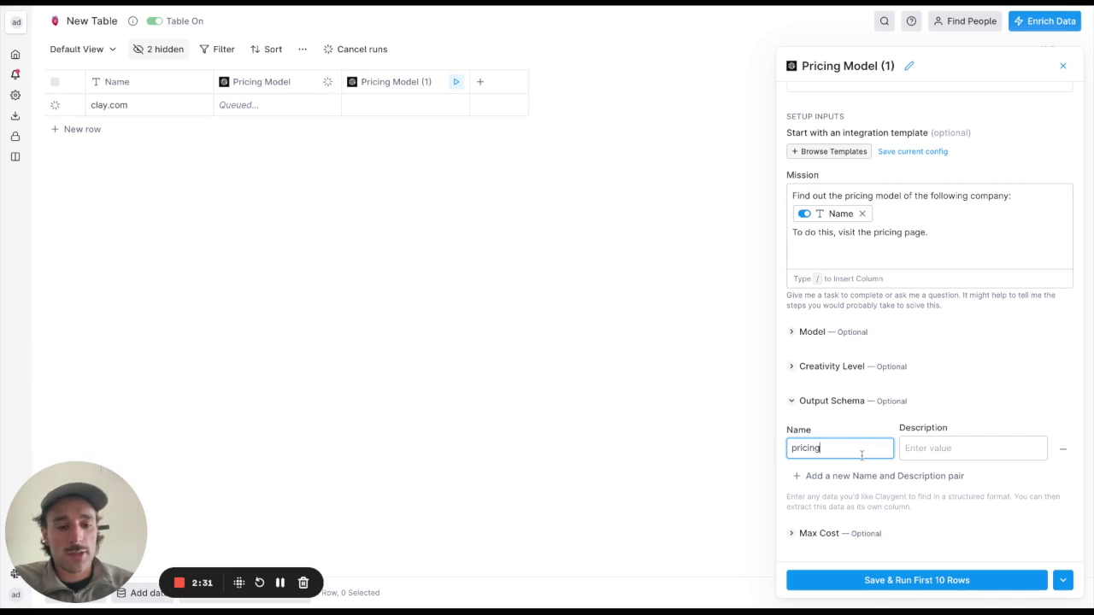
click(923, 446)
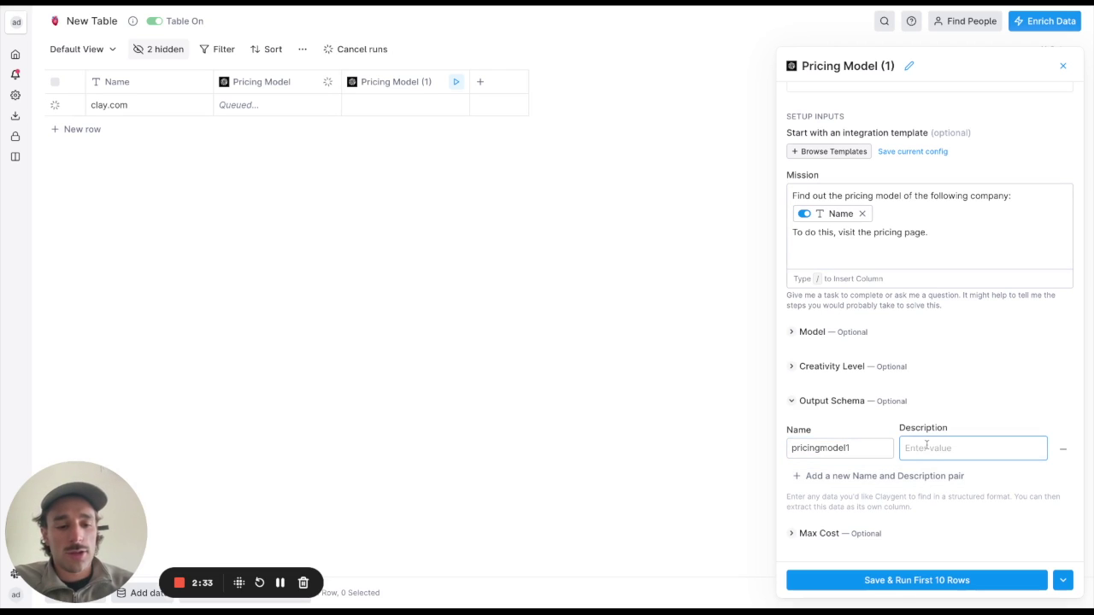
text(this is the cheapest )
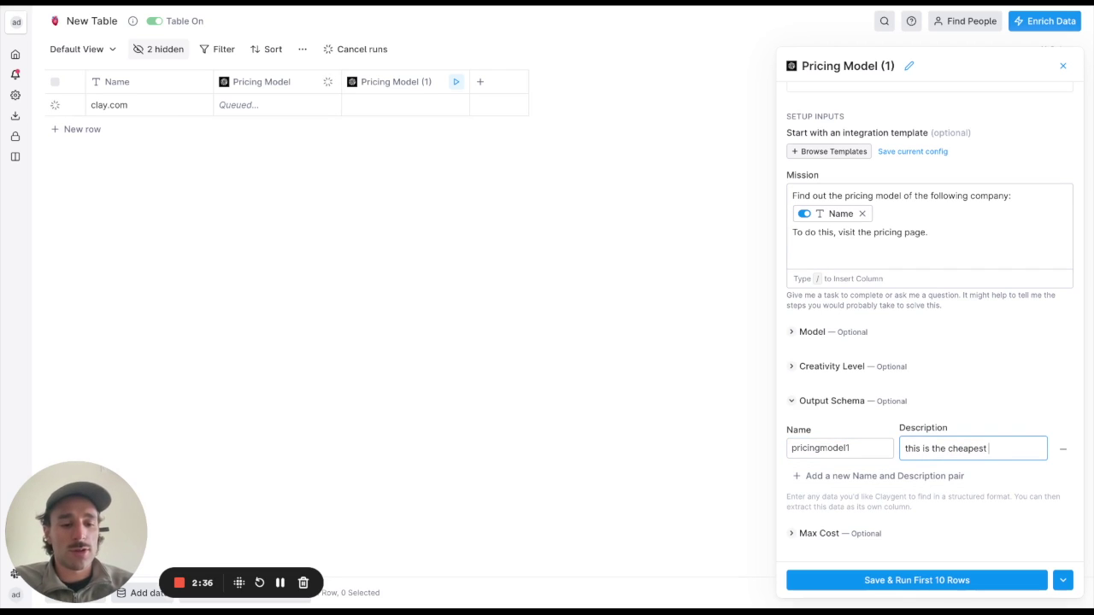
text(pricing tier offere)
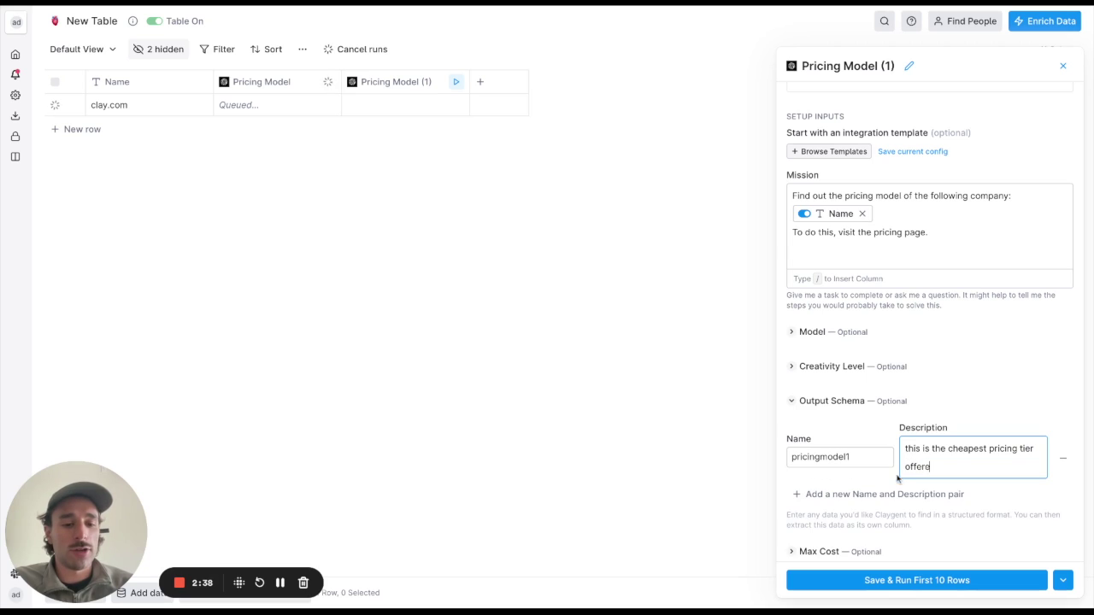
text(d)
Add a second output field, pricingmodel2, for the second-cheapest tier offered.
click(893, 494)
click(840, 512)
key(ctrl+a)
text(pric)
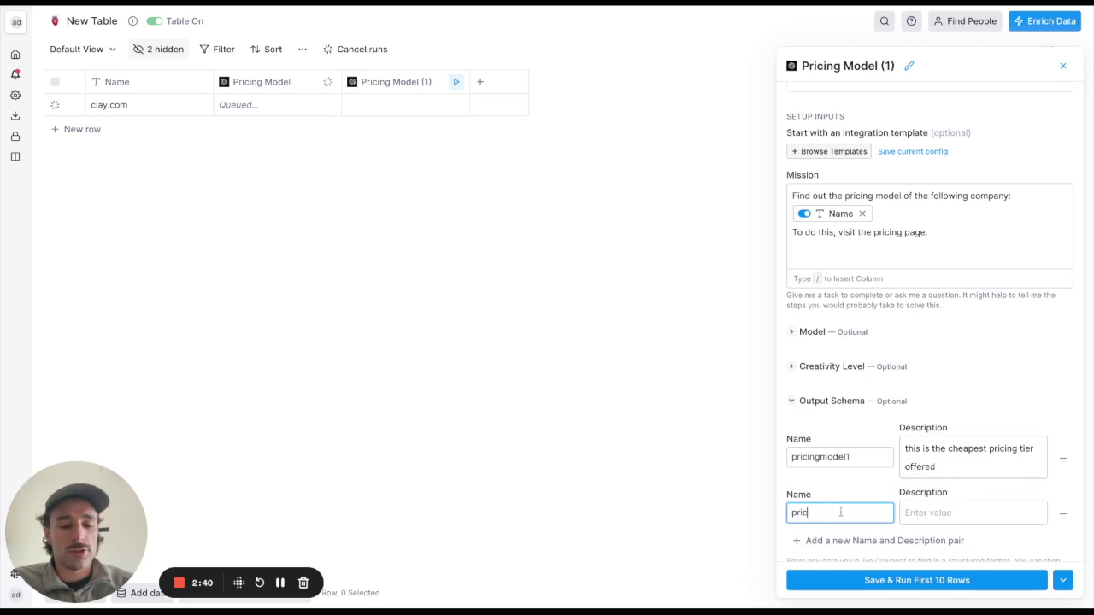
click(929, 515)
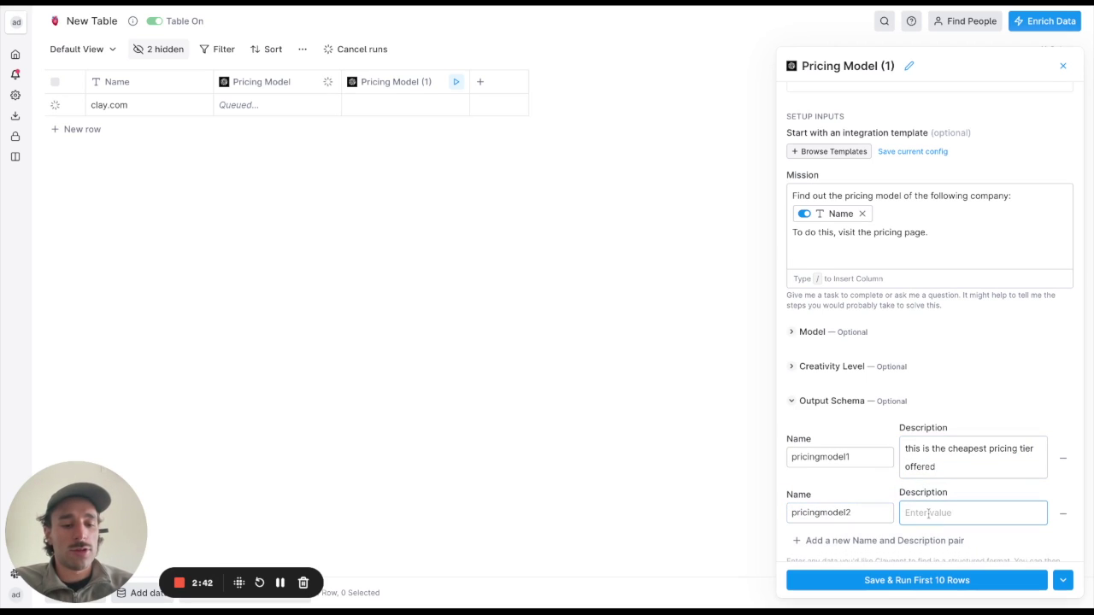
text(this is the second cheapest prici)
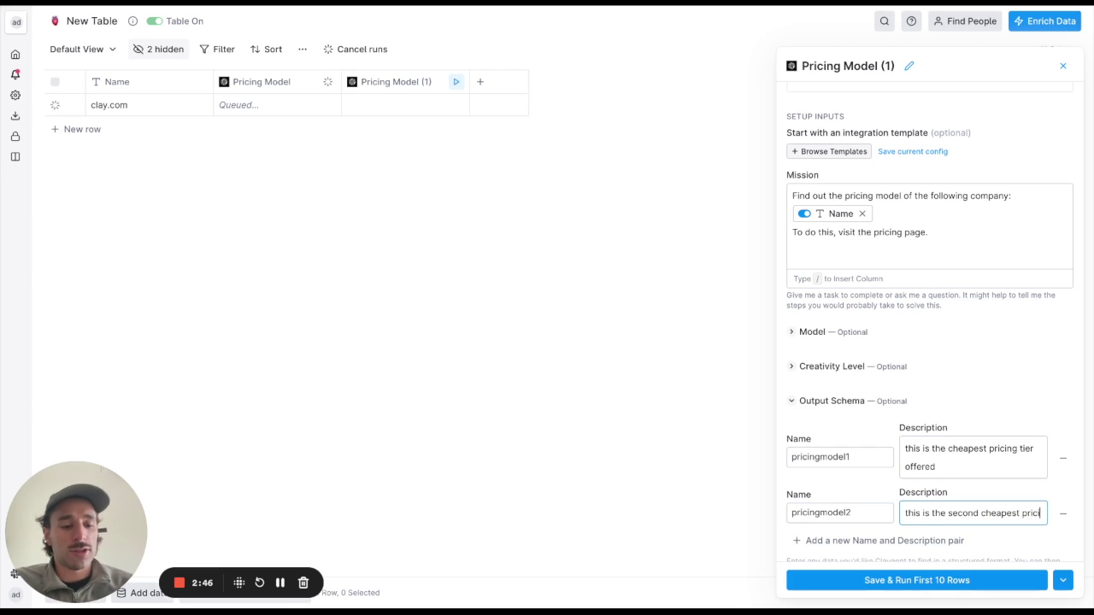
text(ng th)
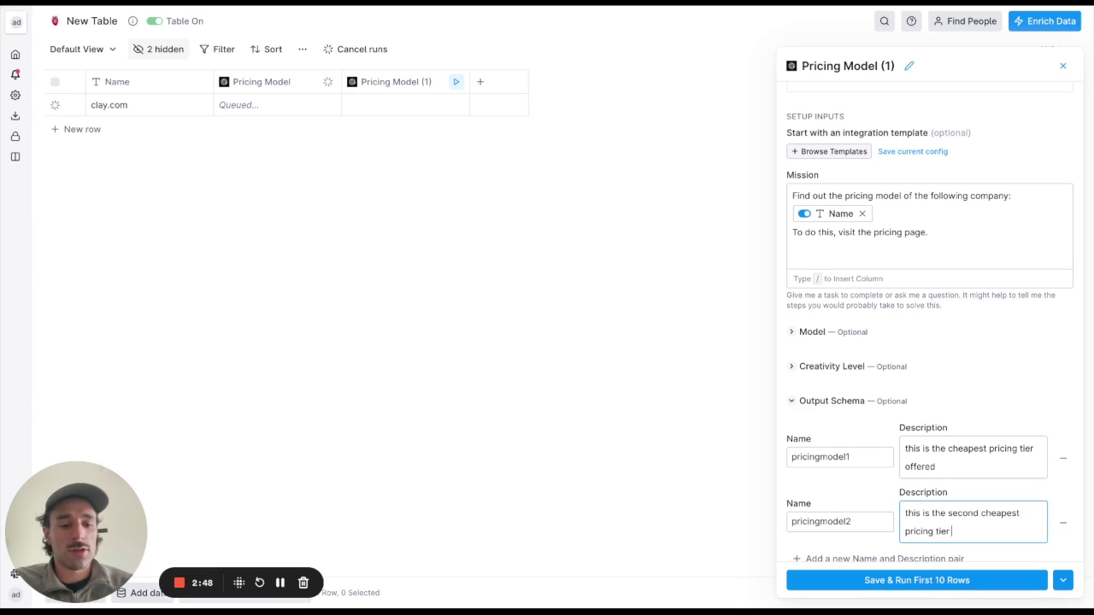
text(ier offered)
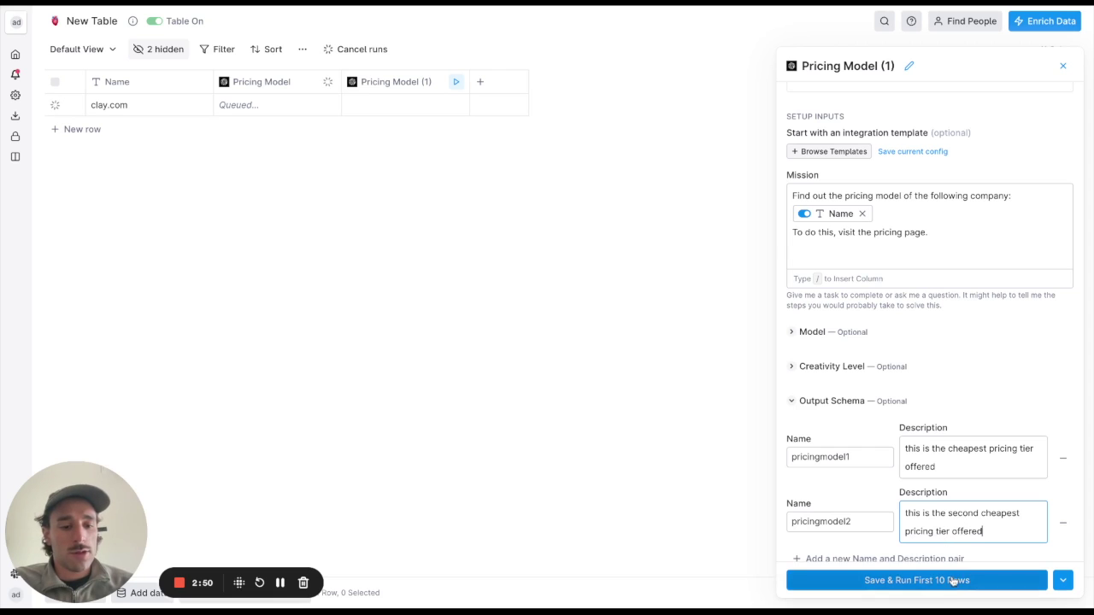
Save and run the duplicated column, then inspect clay.com's result and output fields.
click(952, 580)
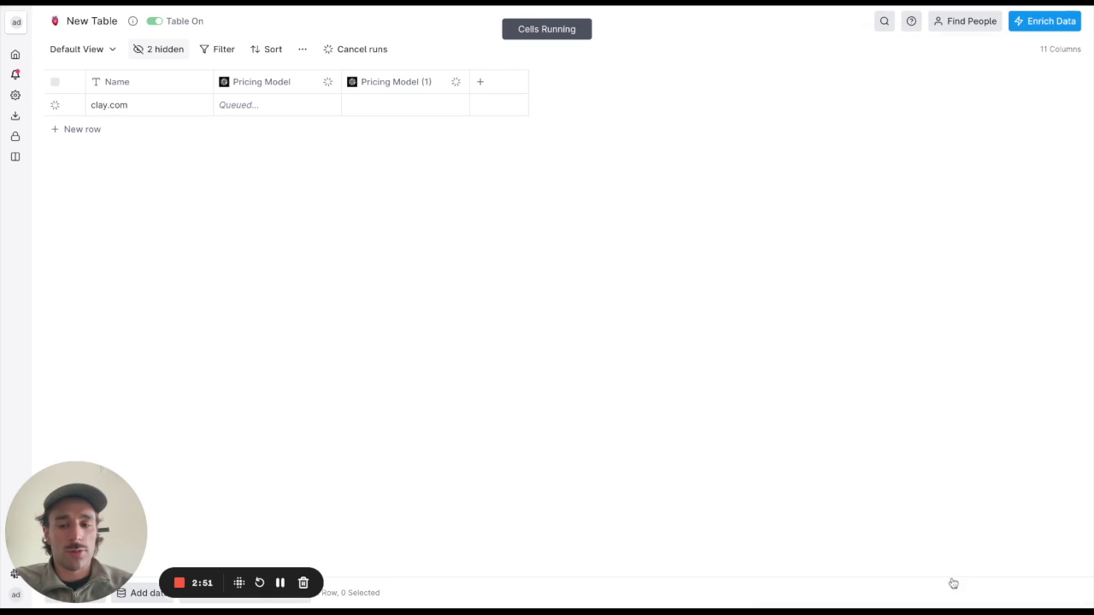
click(379, 107)
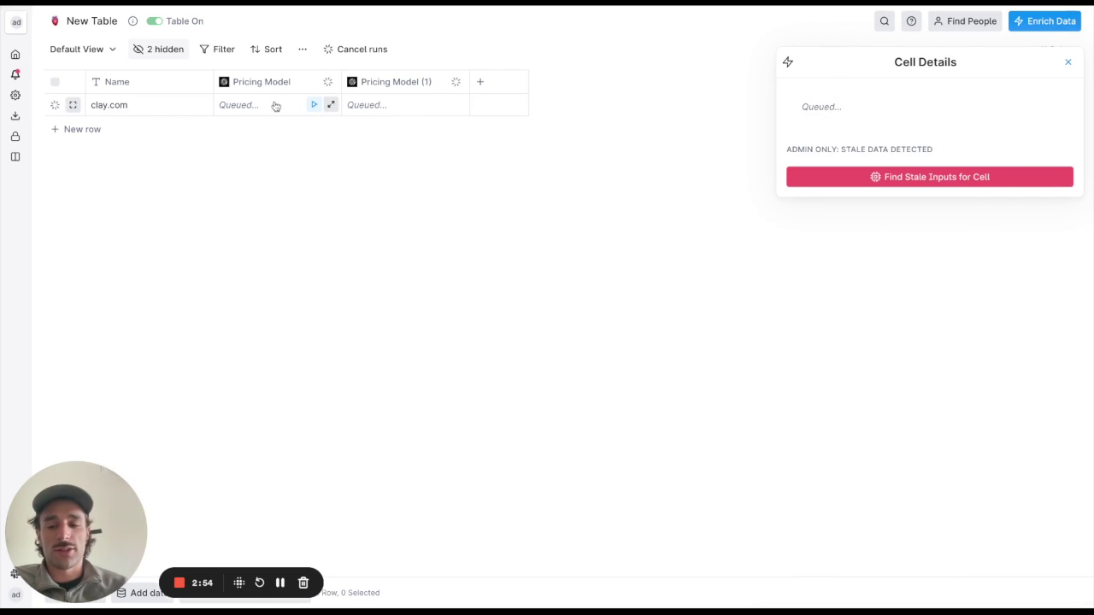
click(379, 89)
scroll(889, 385, down, 2)
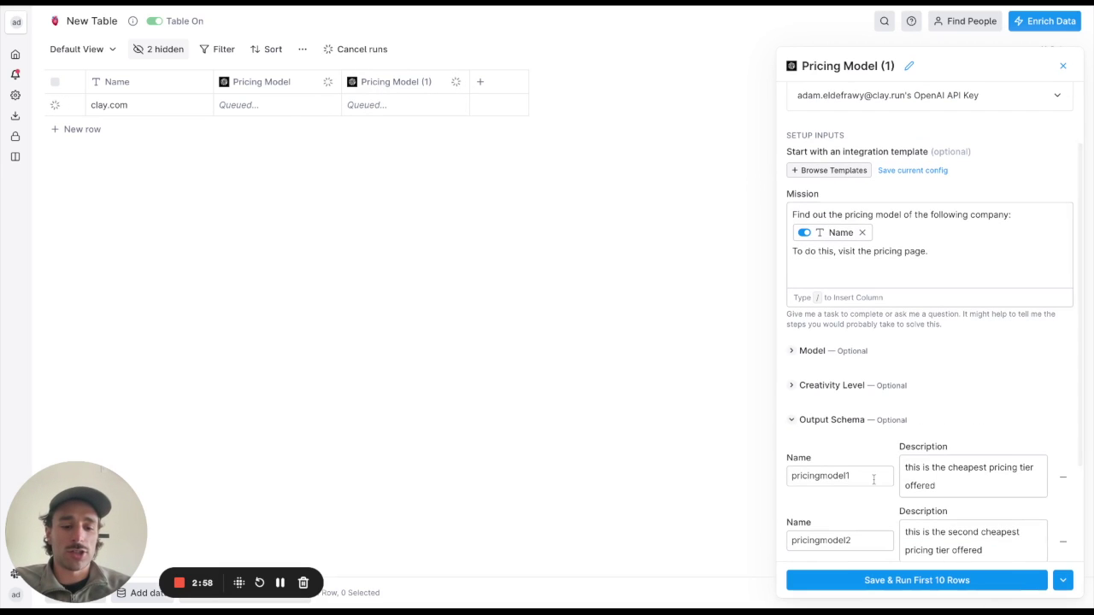
scroll(925, 522, down, 3)
scroll(855, 385, up, 5)
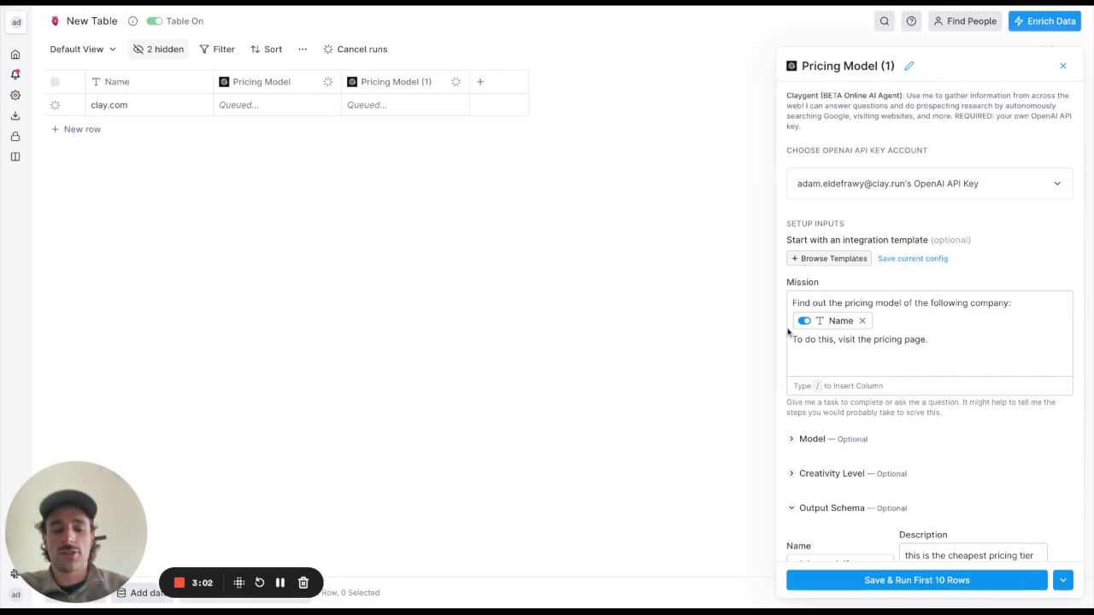
scroll(800, 342, down, 3)
click(822, 339)
double_click(823, 342)
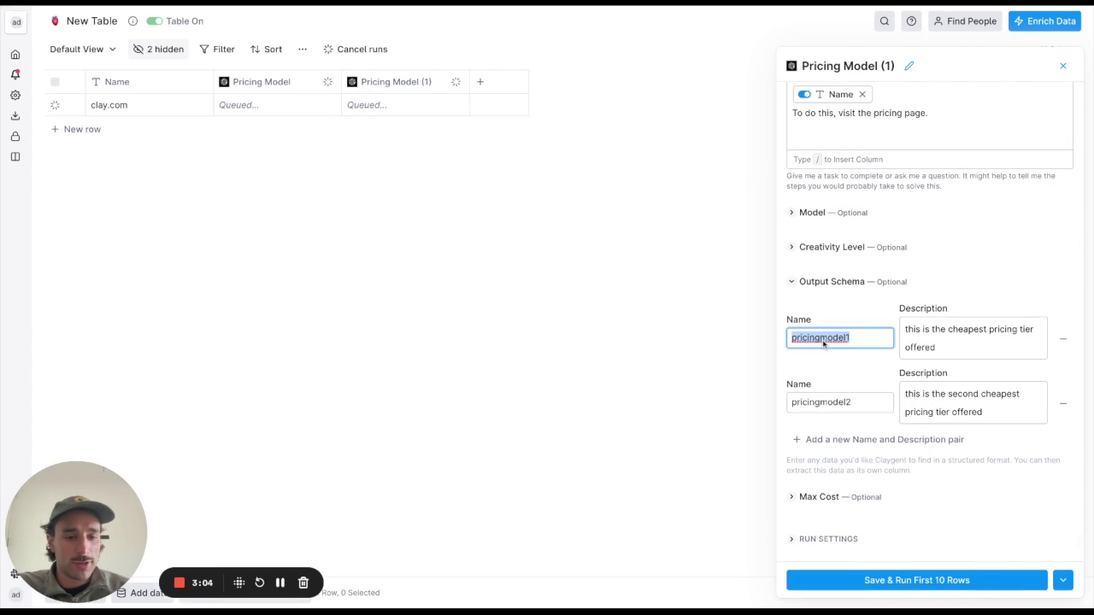
click(821, 338)
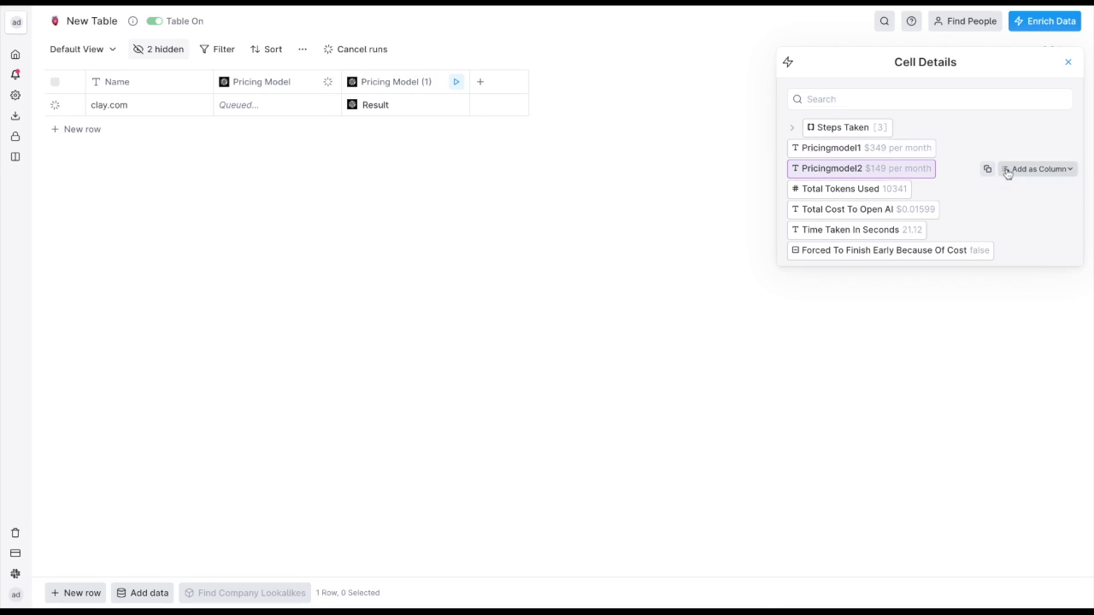
Create Pricingmodel2 ($149 per month) and Pricingmodel1 ($349 per month) columns from the outputs.
click(1007, 170)
click(1024, 209)
click(1042, 150)
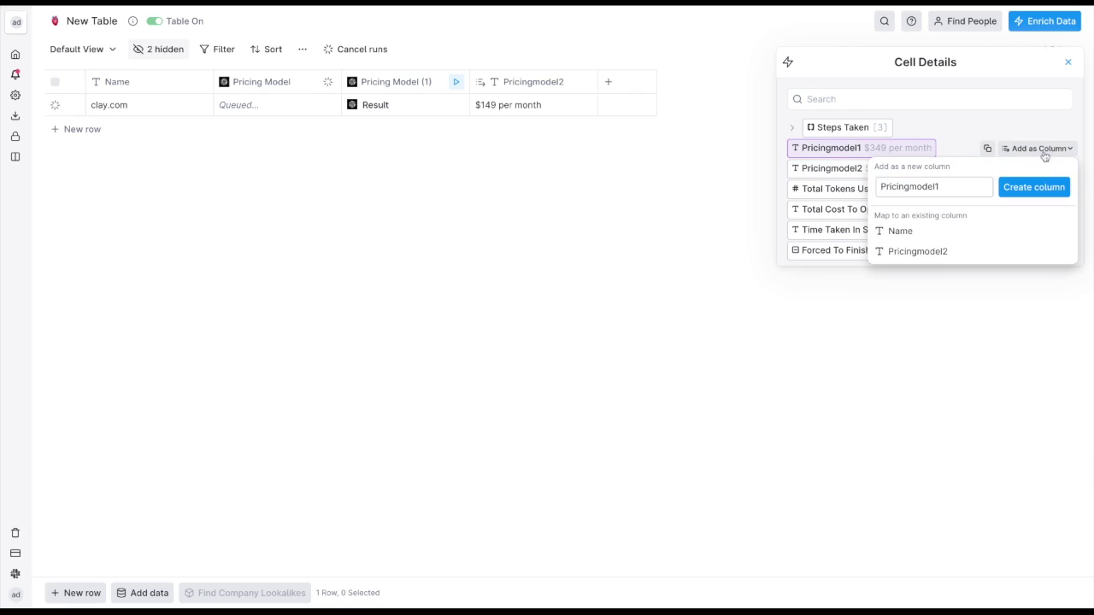
click(1037, 185)
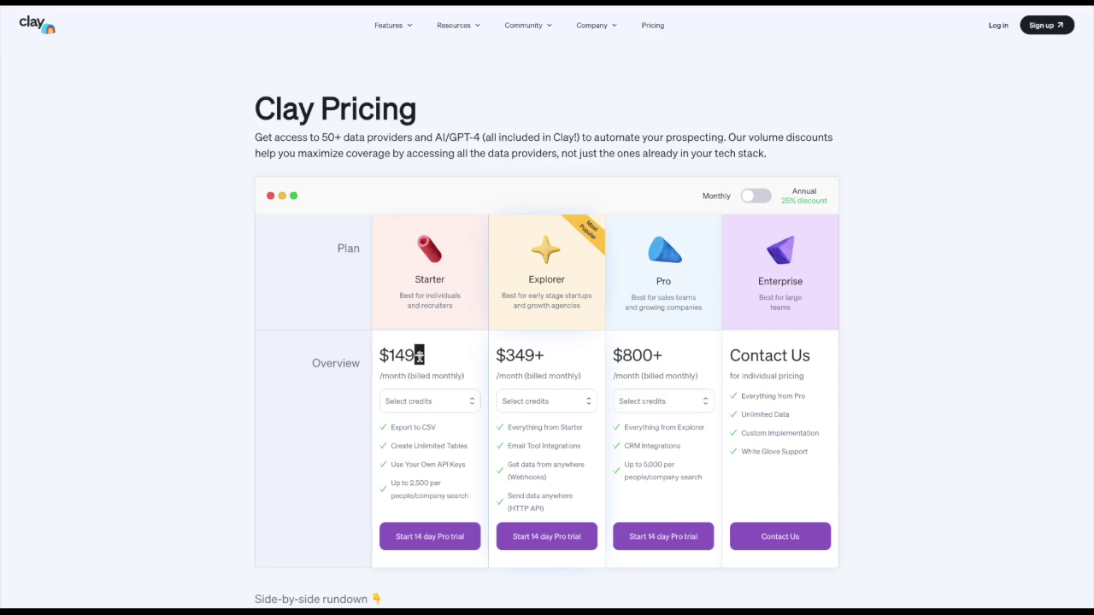
triple_click(419, 357)
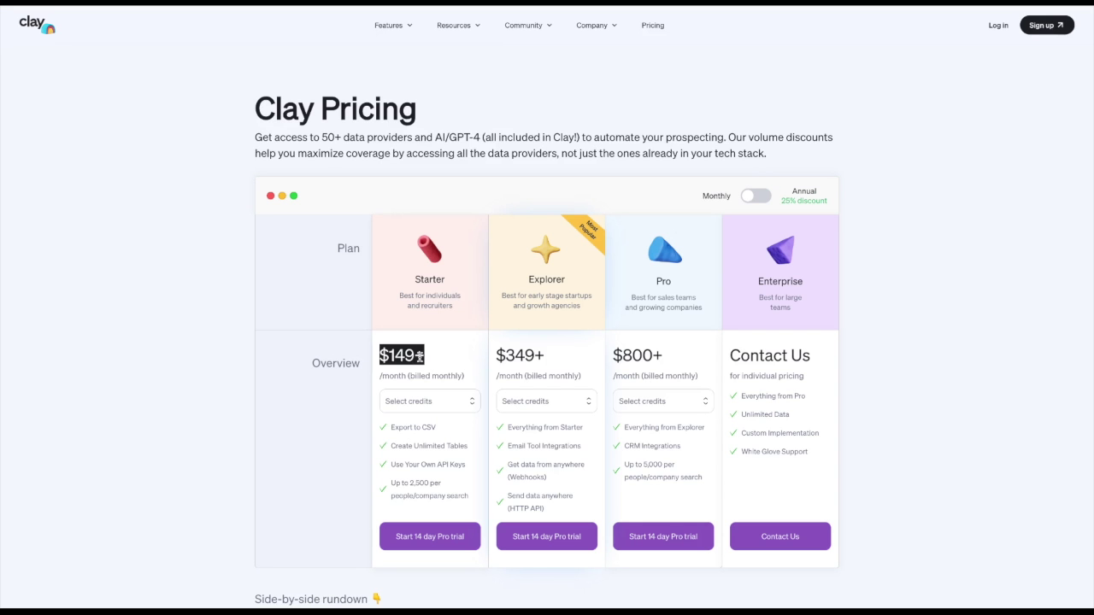
triple_click(496, 354)
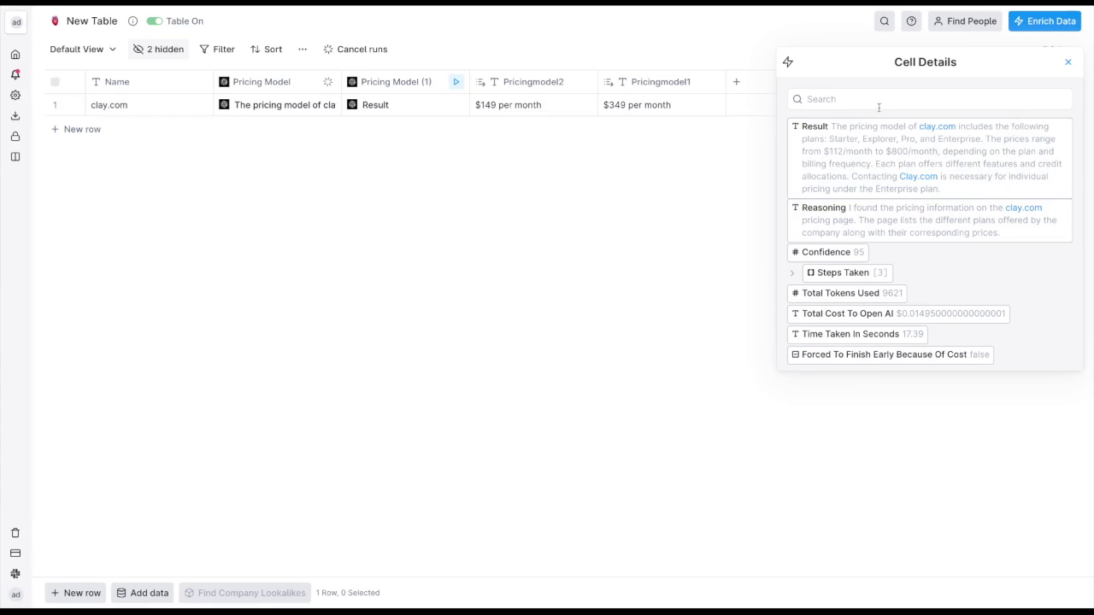
Highlight the $112/month and $800/month figures and the Result summary in clay.com's pricing result.
double_click(834, 152)
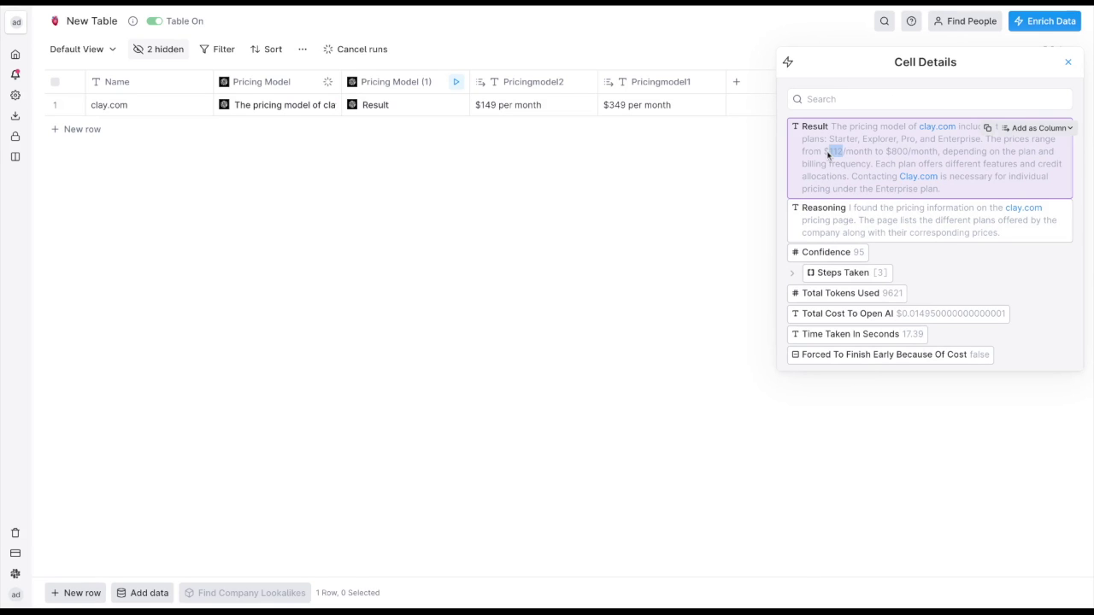
double_click(897, 153)
click(897, 152)
double_click(897, 152)
double_click(835, 153)
click(834, 152)
double_click(834, 152)
click(838, 156)
triple_click(960, 196)
triple_click(973, 190)
Review the Pricing Model and Pricing Model (1) column settings and outputs for clay.com.
click(261, 86)
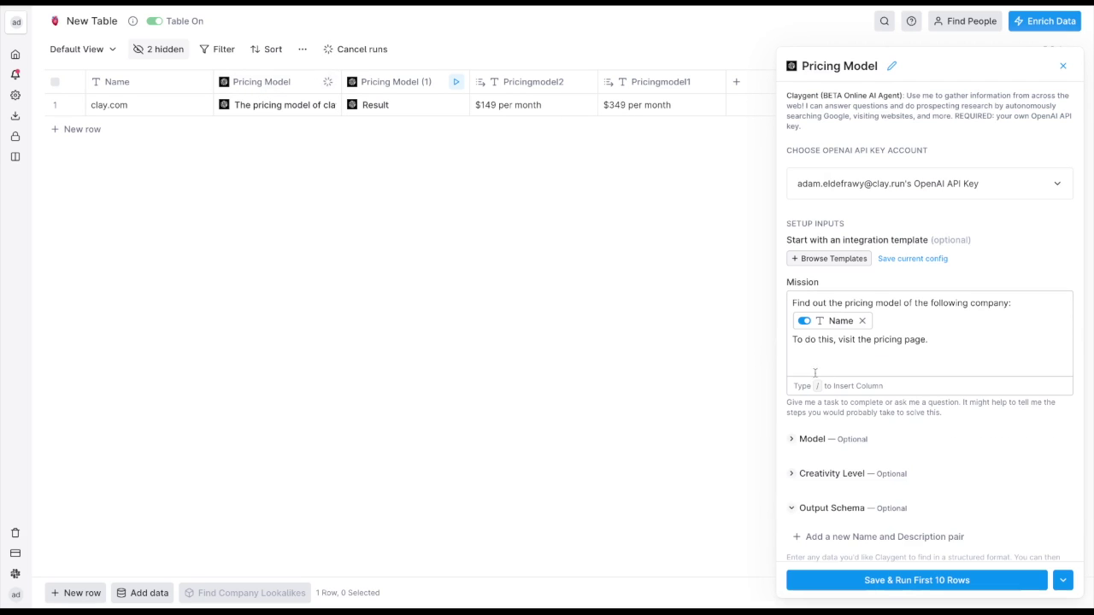
click(756, 141)
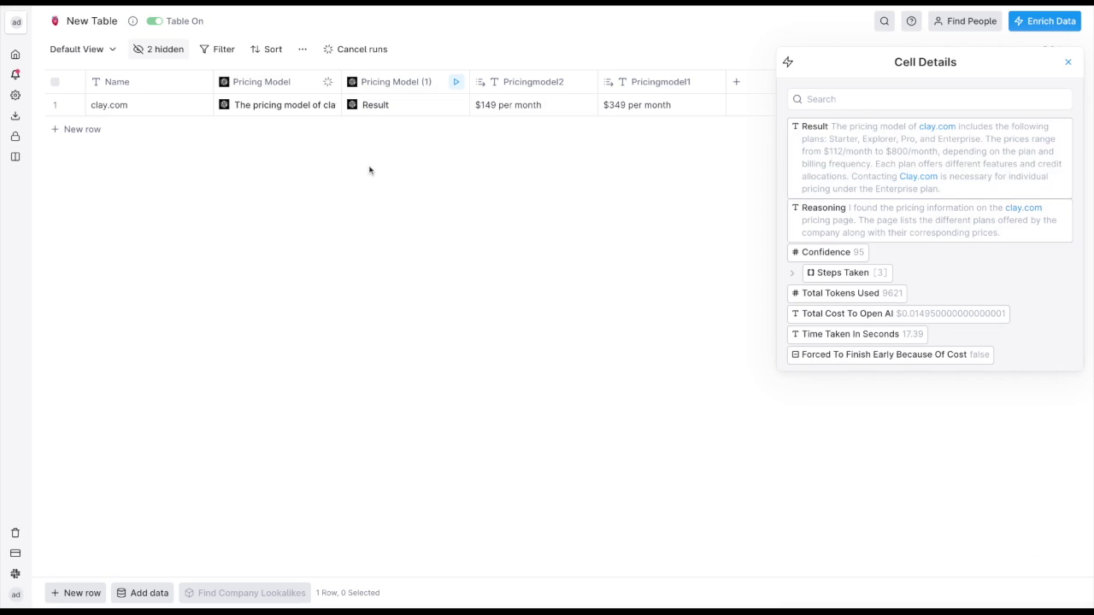
click(368, 113)
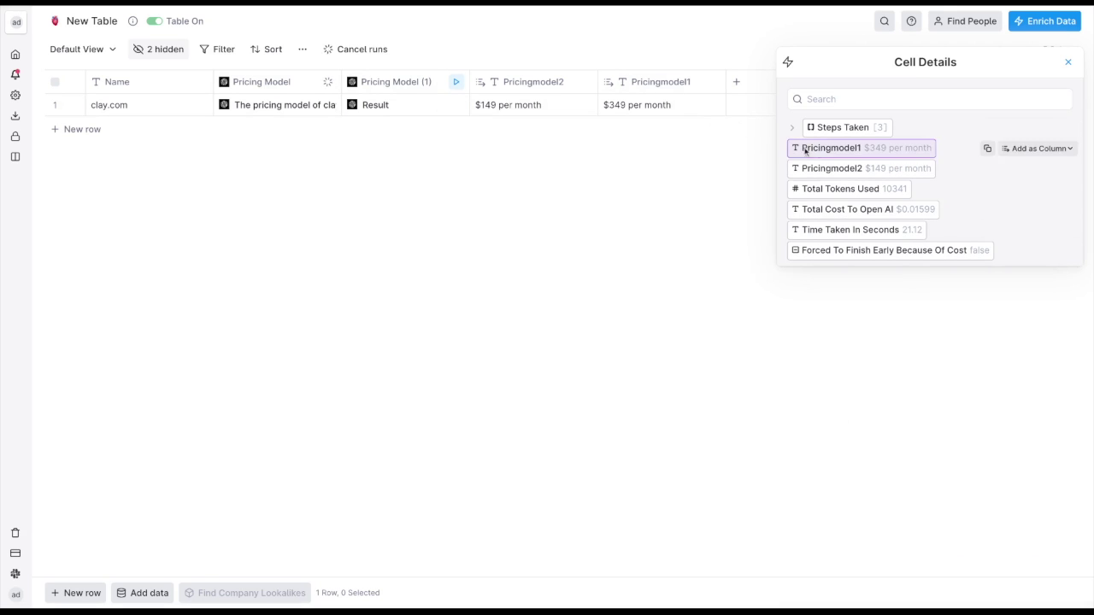
click(381, 85)
scroll(848, 442, down, 5)
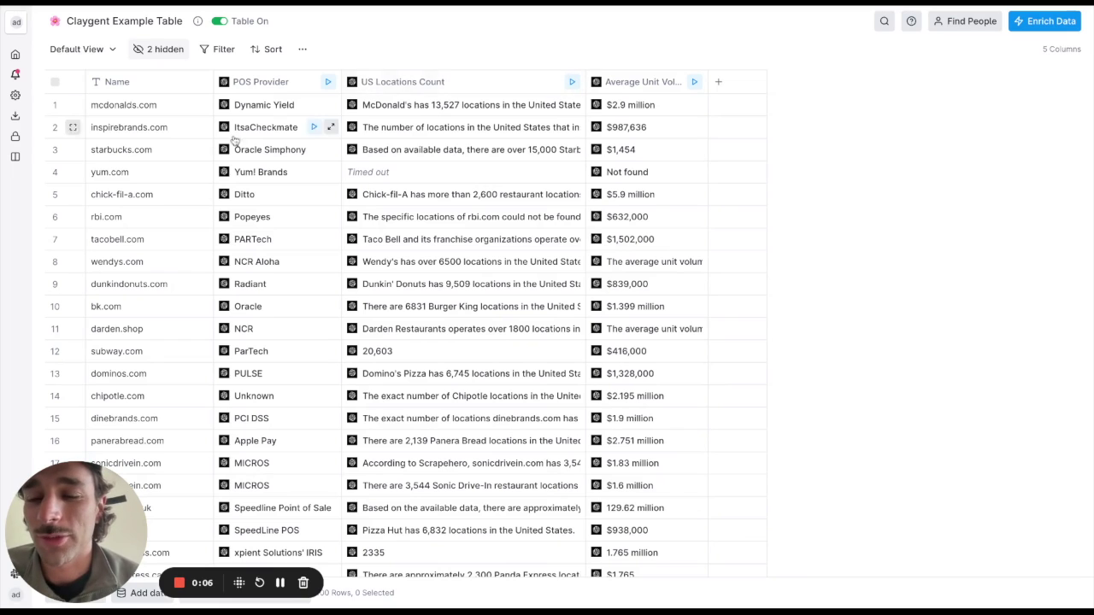
scroll(192, 150, down, 1)
scroll(192, 150, up, 1)
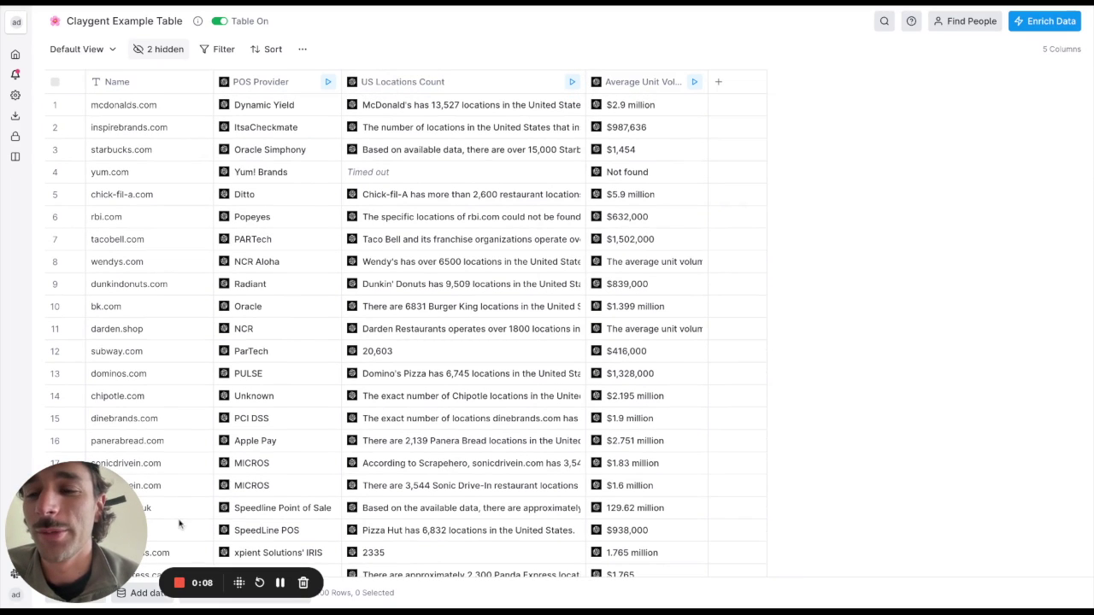
scroll(176, 112, down, 5)
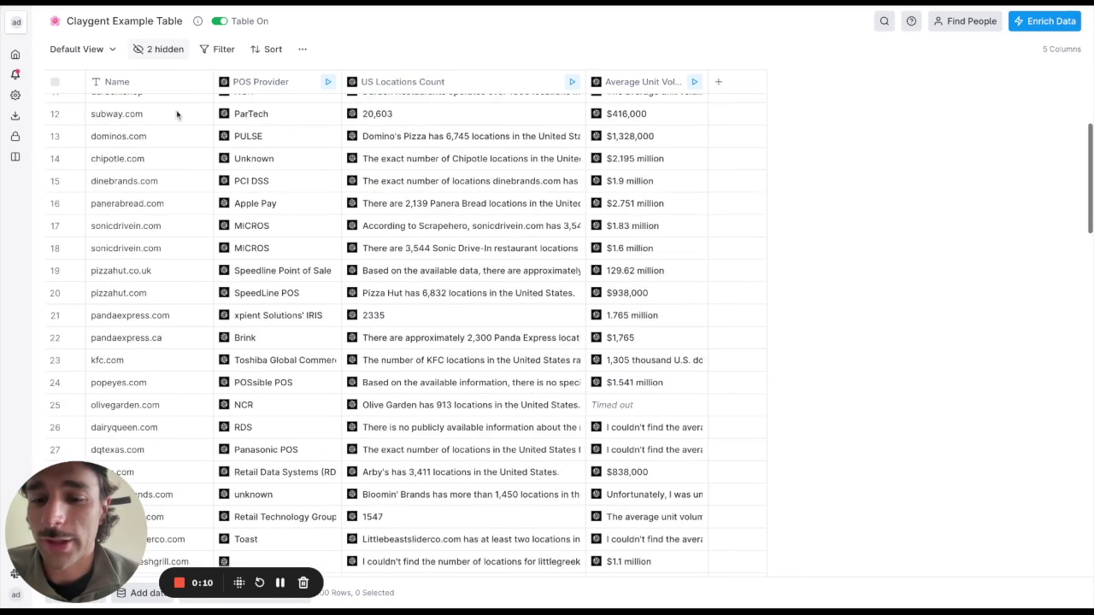
scroll(176, 112, up, 5)
click(177, 112)
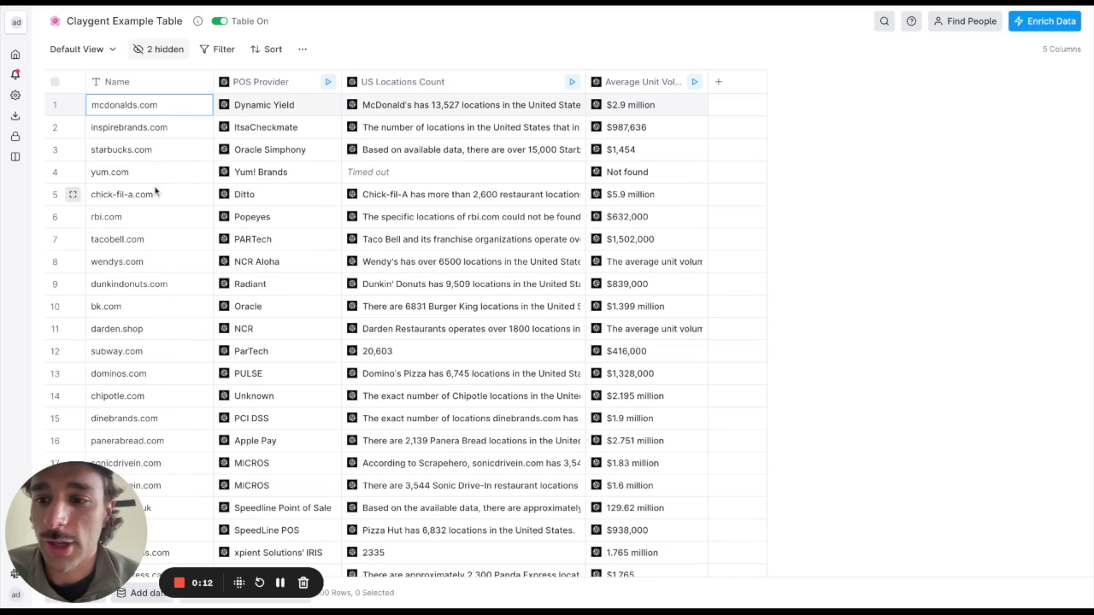
scroll(173, 109, down, 5)
scroll(166, 110, up, 5)
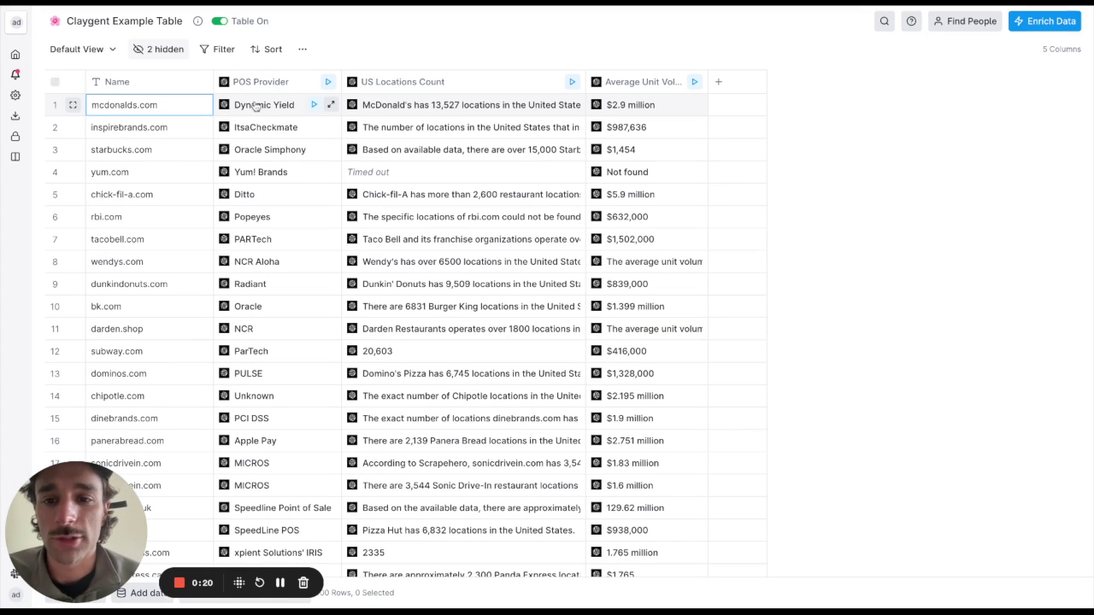
click(448, 84)
click(655, 81)
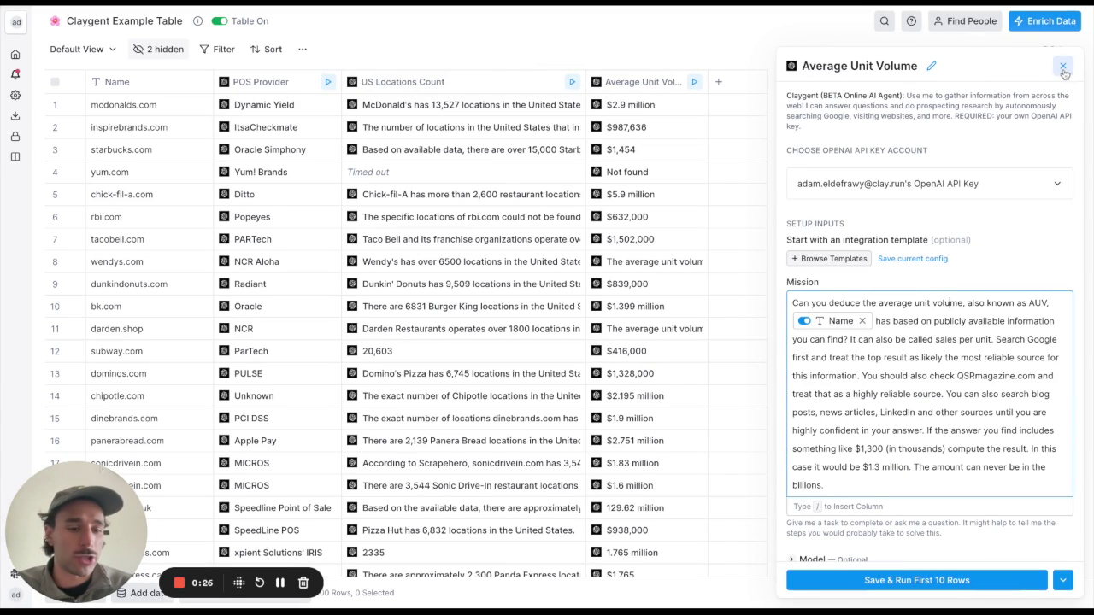
click(1063, 69)
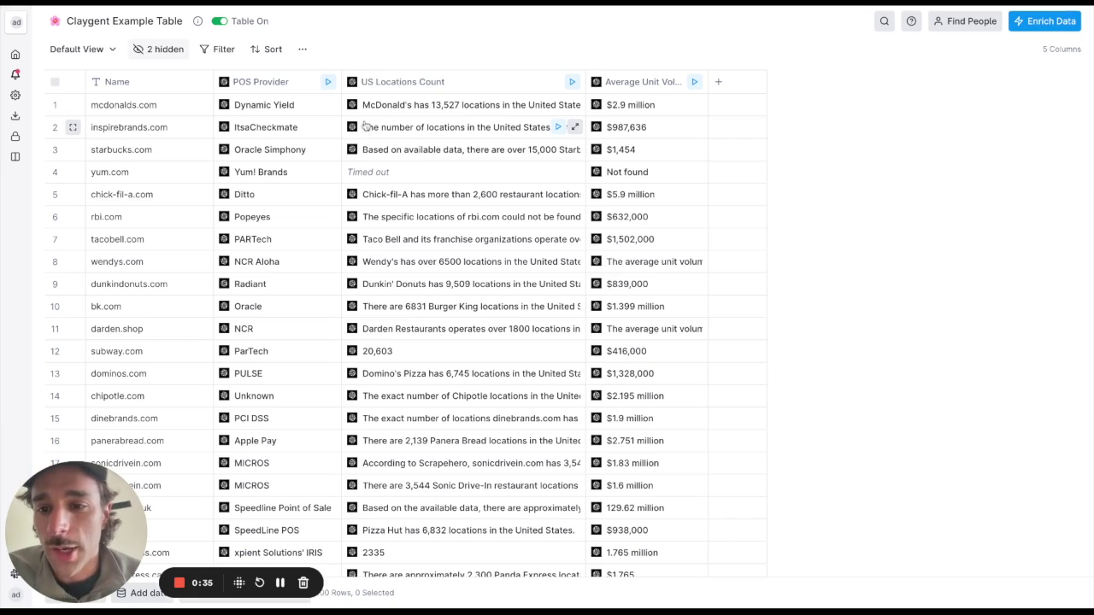
click(270, 82)
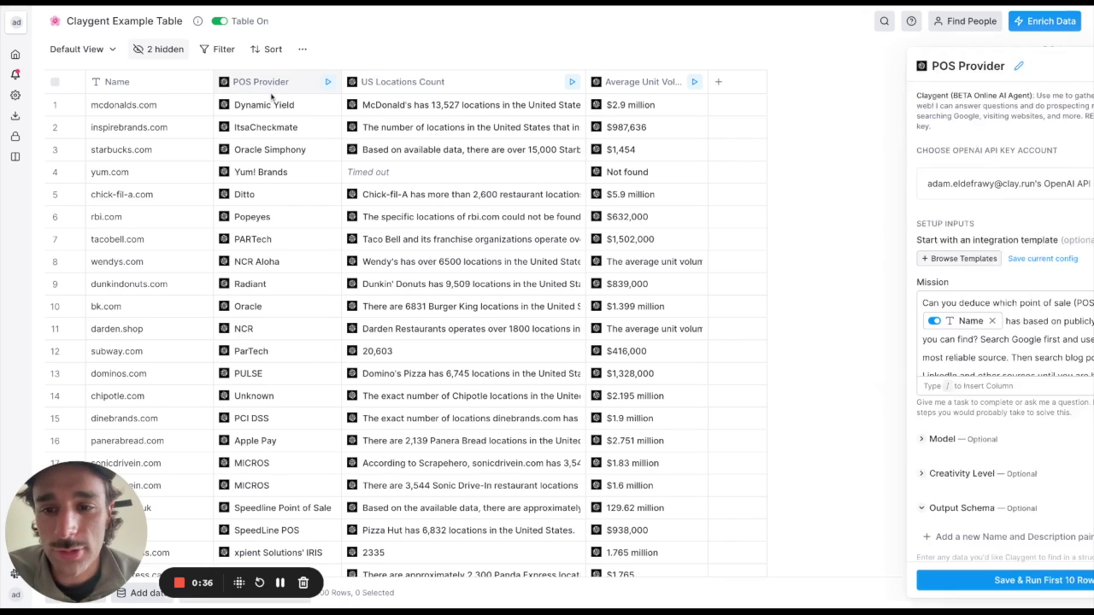
click(899, 333)
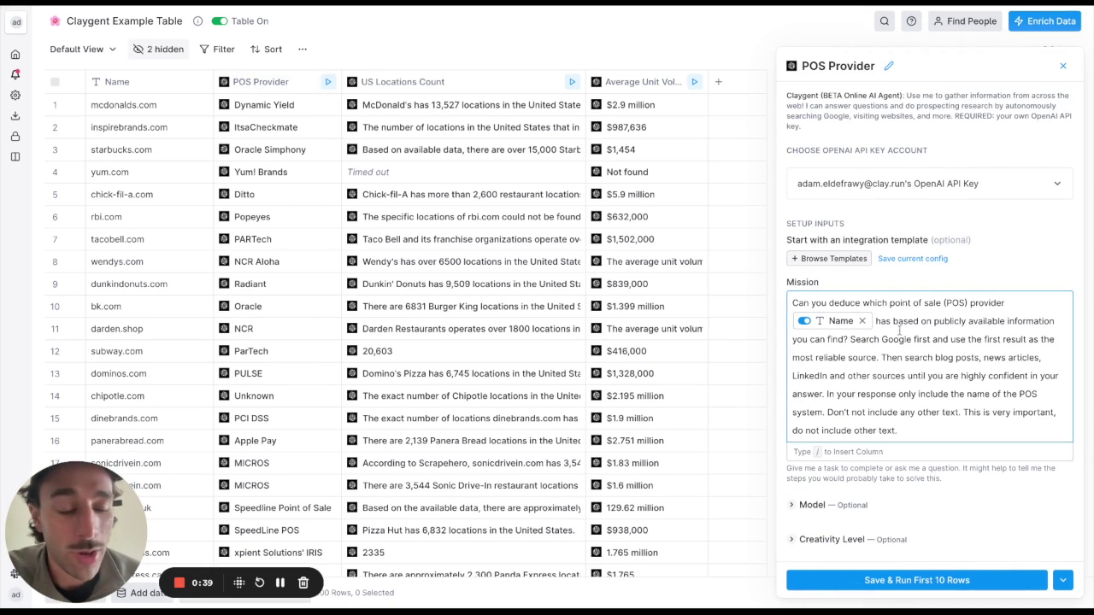
triple_click(911, 431)
click(887, 321)
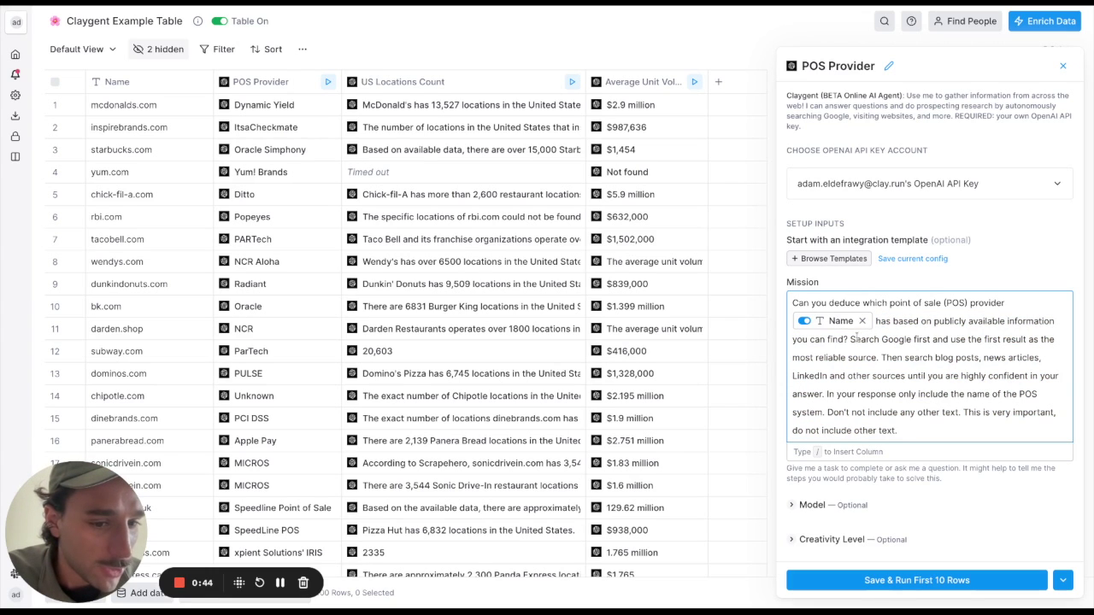
drag(850, 339, 959, 376)
click(884, 359)
click(885, 358)
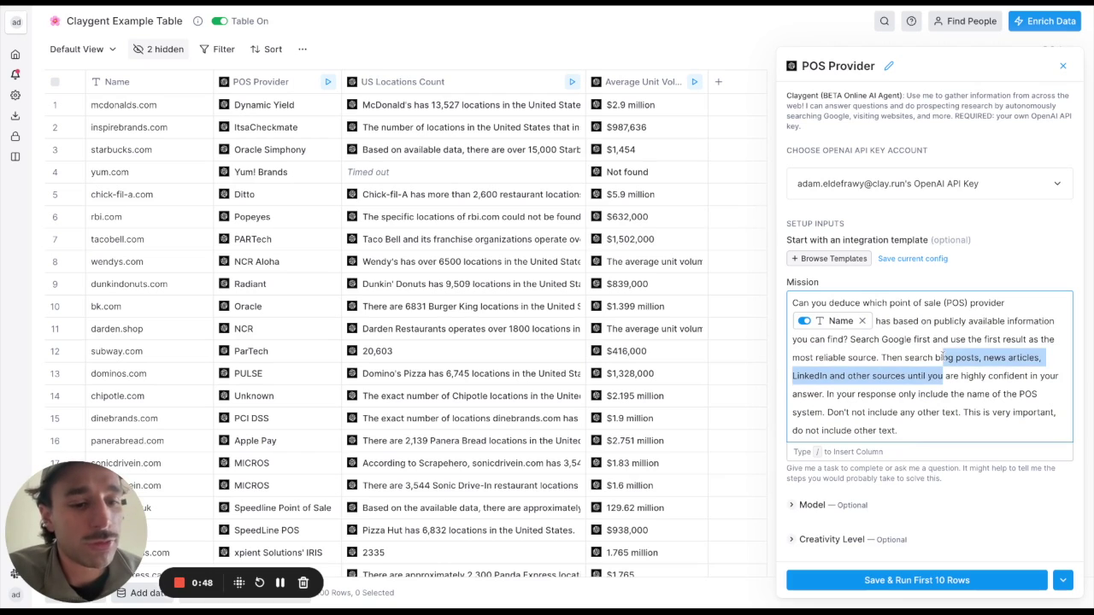
click(894, 402)
key(shift+Down)
key(shift+Down)
key(shift+End)
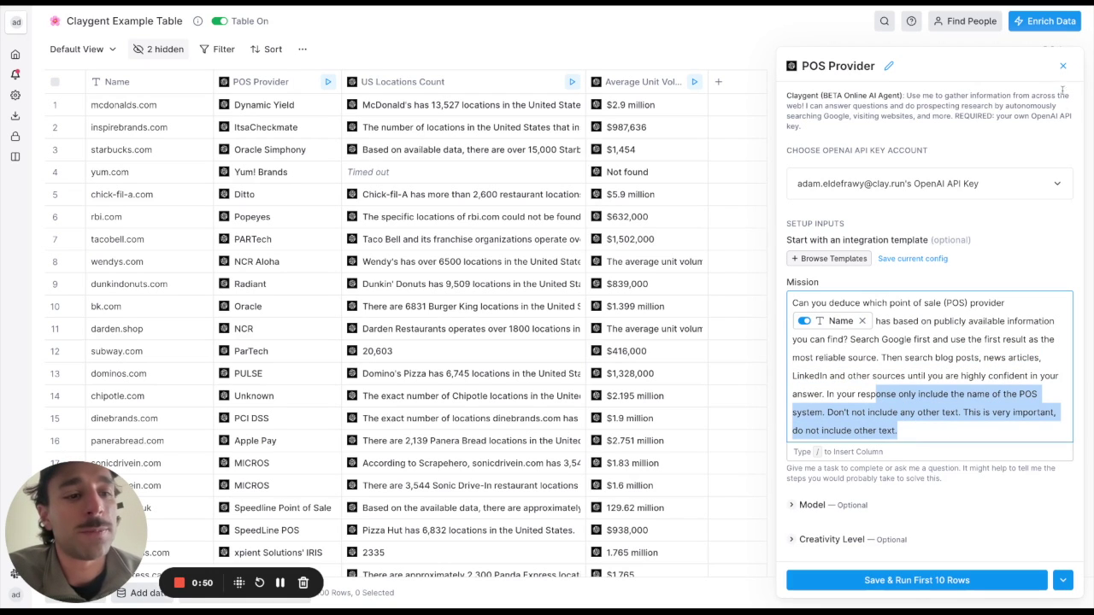
click(1063, 89)
click(1062, 66)
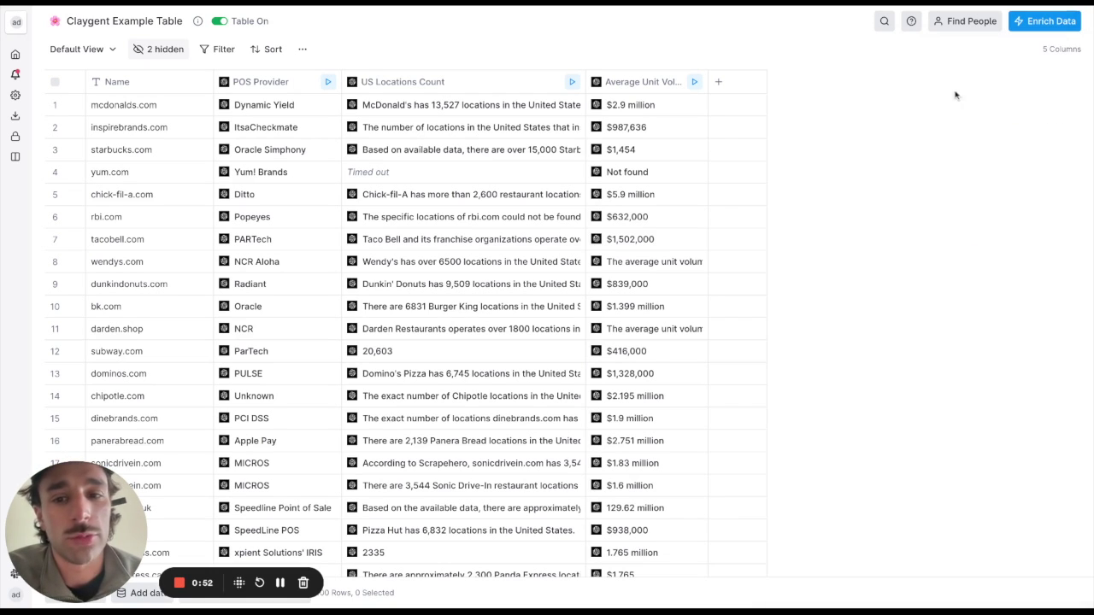
click(456, 83)
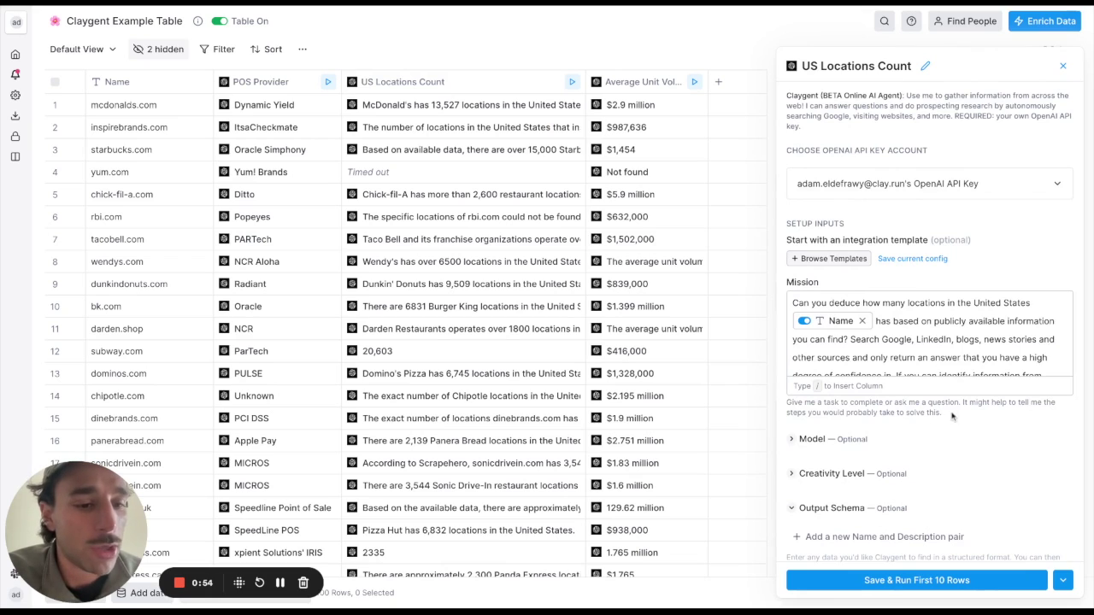
drag(952, 416, 964, 410)
click(969, 339)
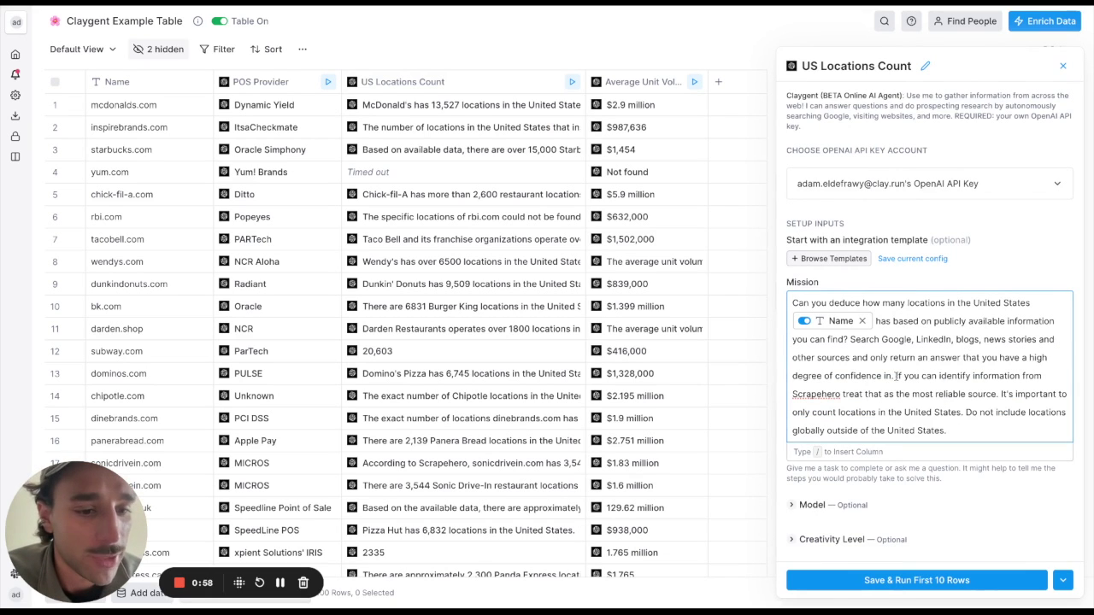
drag(897, 376, 1002, 394)
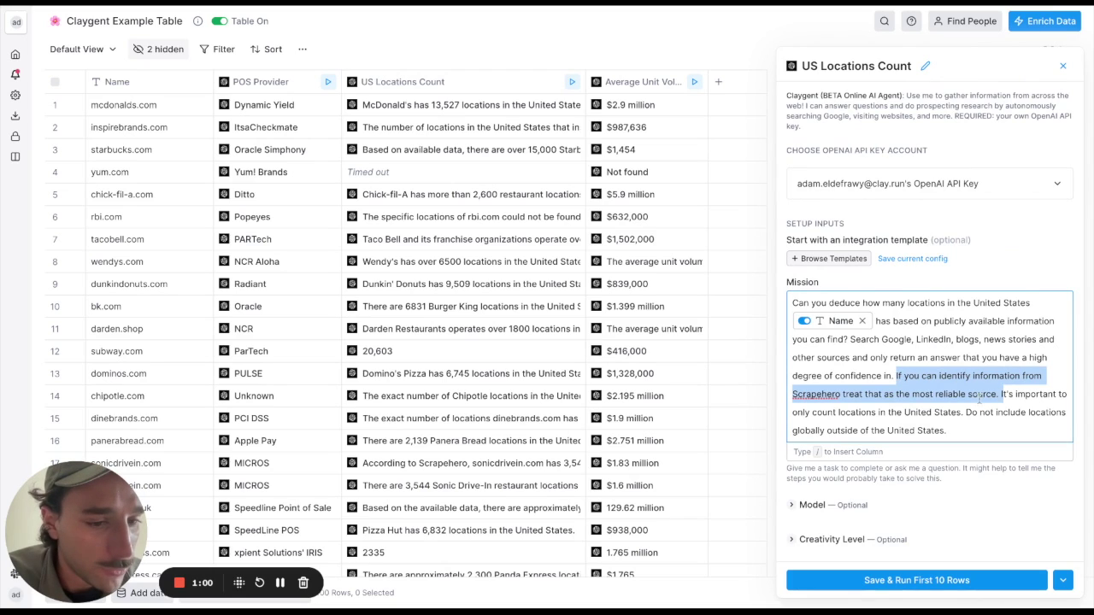
click(894, 376)
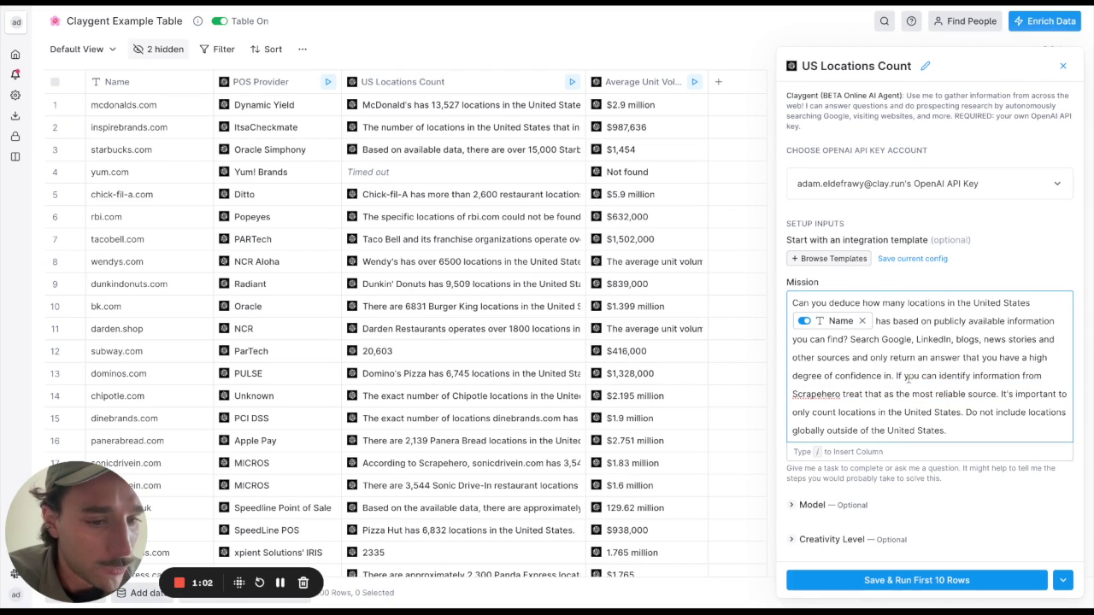
drag(907, 379, 998, 394)
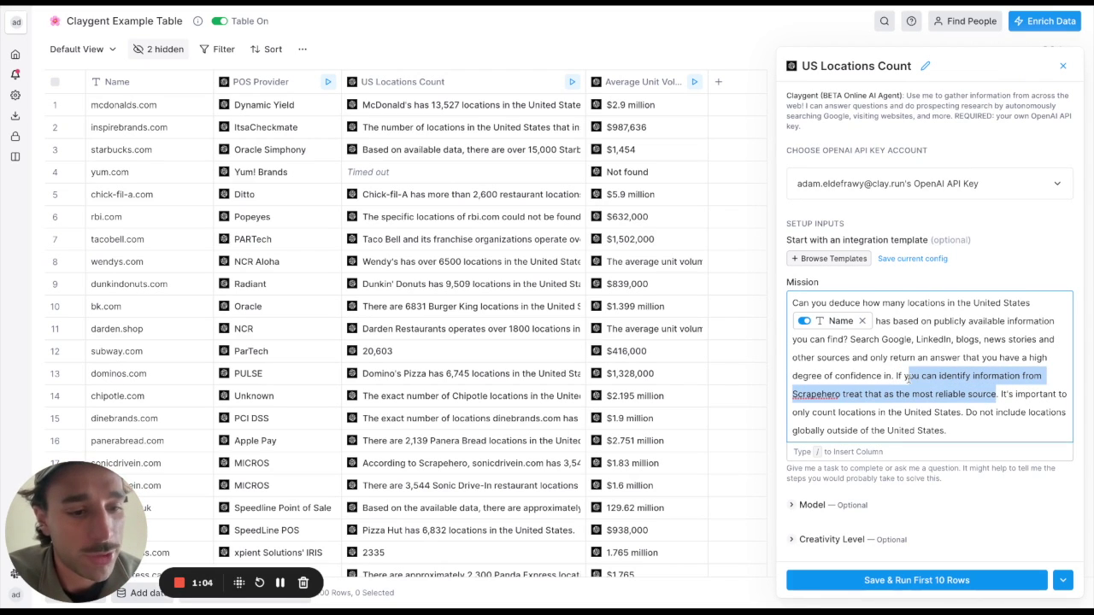
click(1063, 67)
click(658, 81)
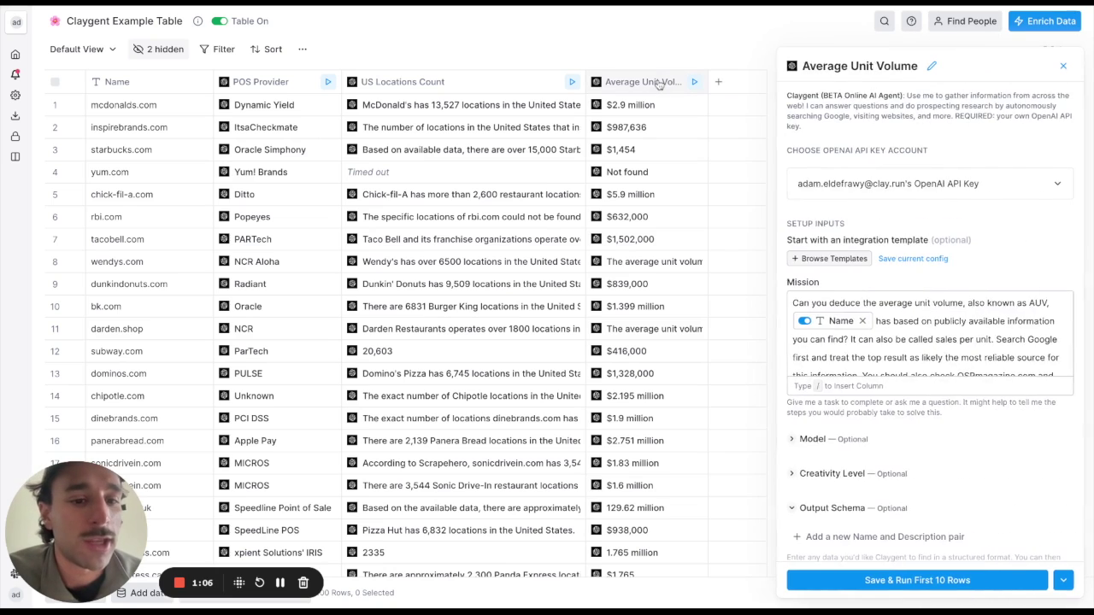
click(907, 340)
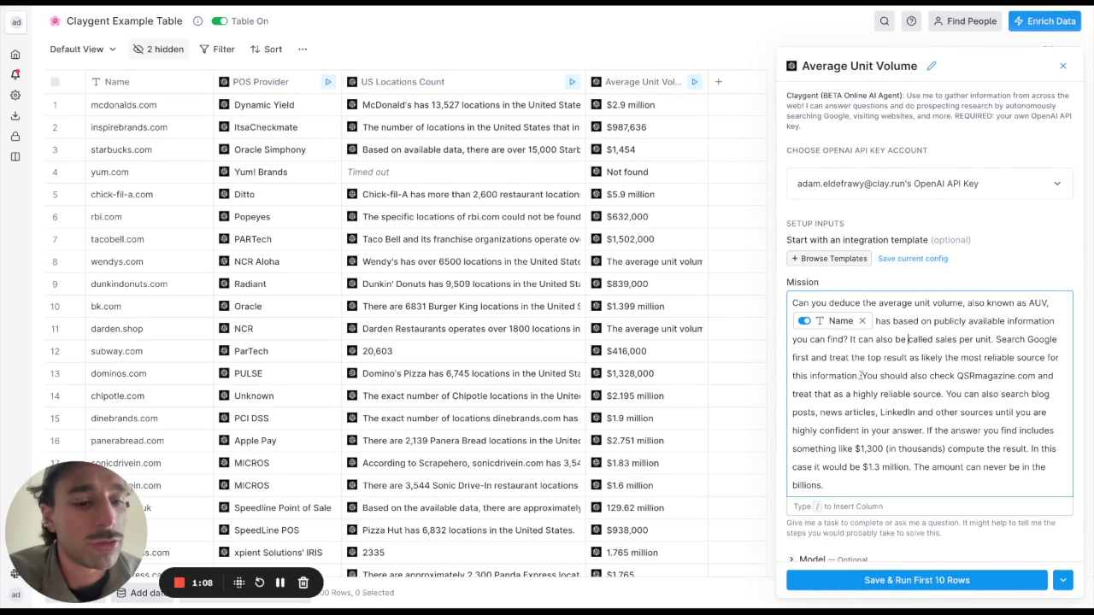
drag(861, 377, 941, 394)
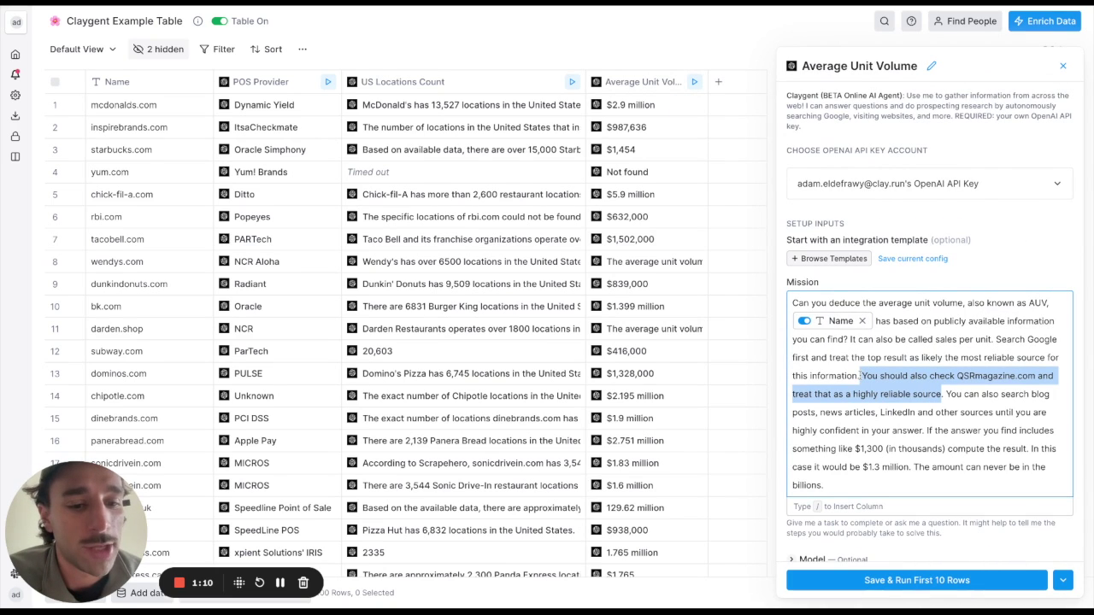
click(965, 427)
key(shift+Down)
key(shift+Down)
key(shift+Down)
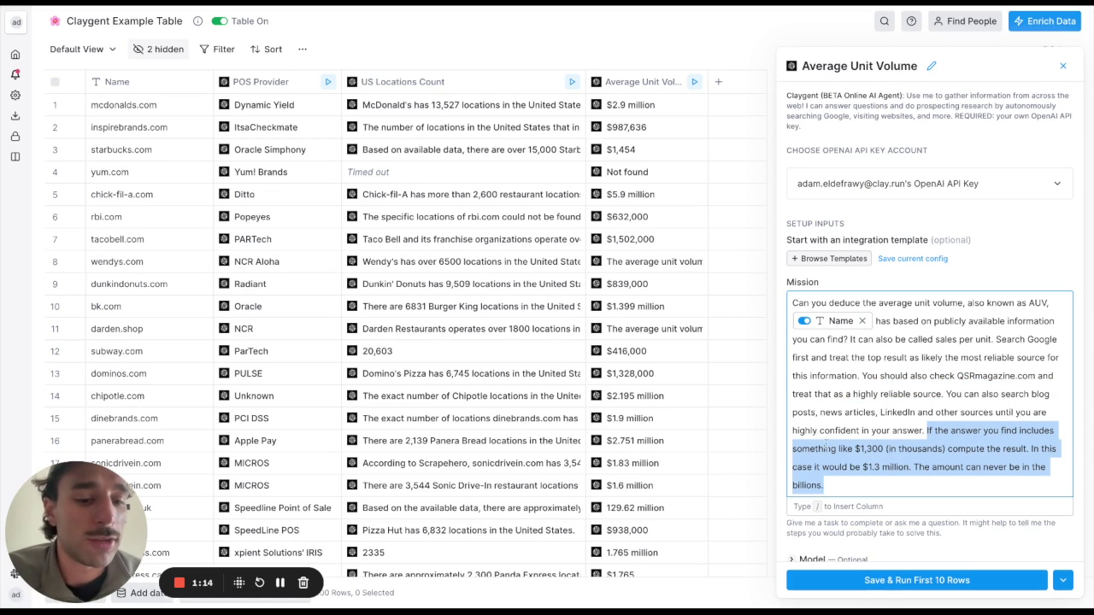
double_click(845, 462)
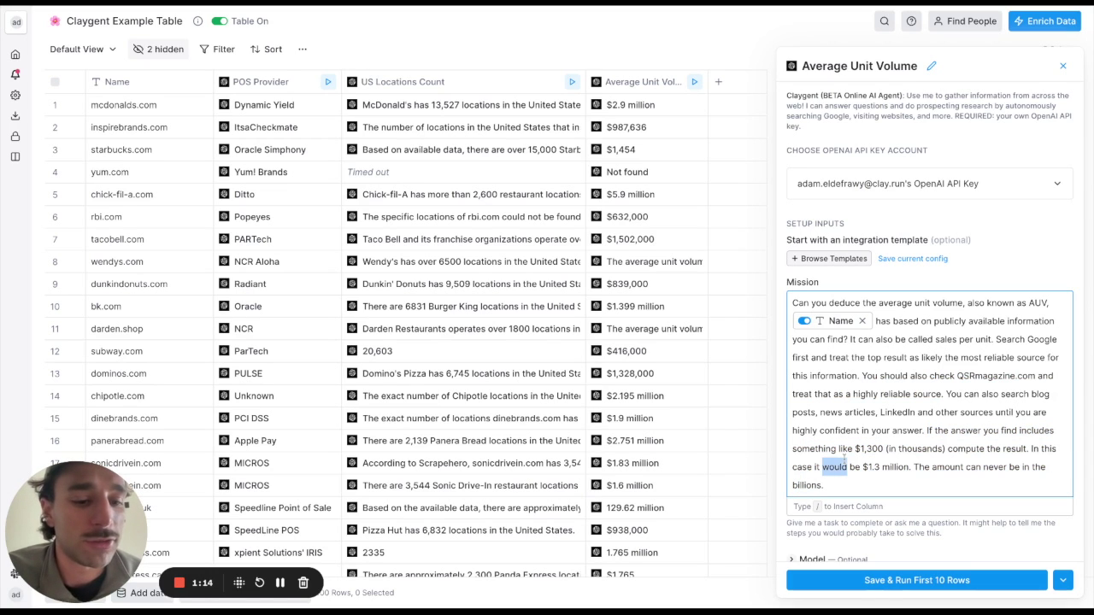
click(1061, 67)
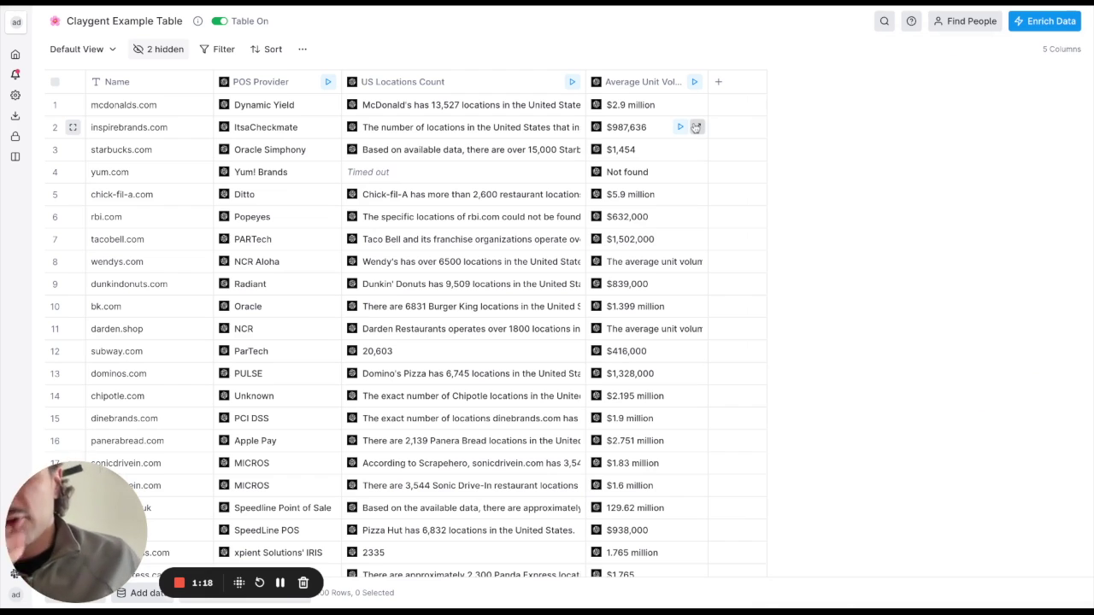
Create a Holiday Menu Item Claygent column with its holiday menu mission, and run the first 10 rows.
click(1041, 21)
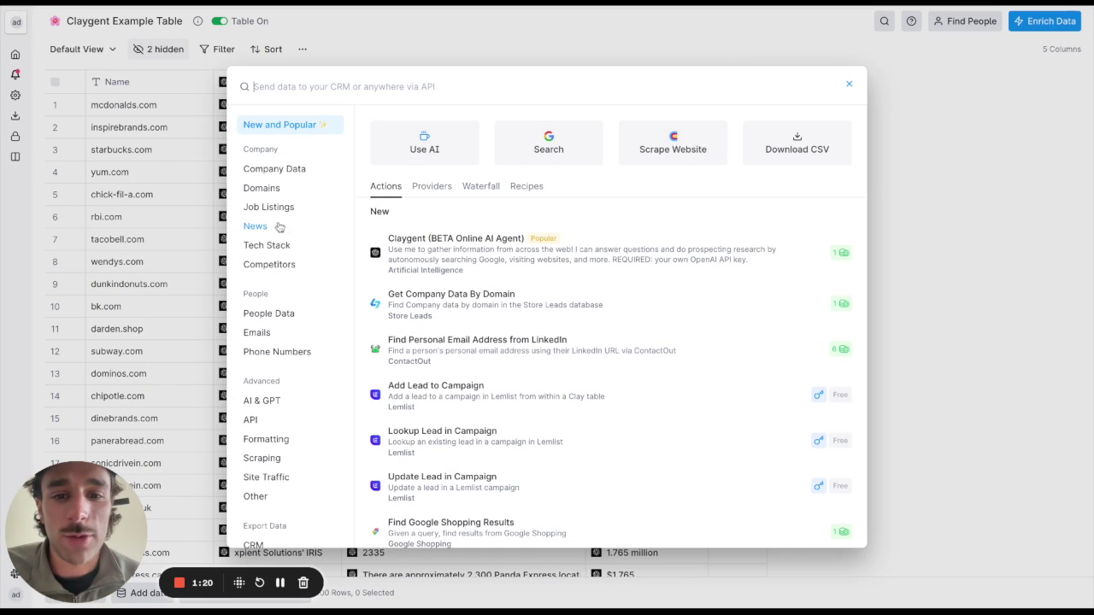
click(450, 250)
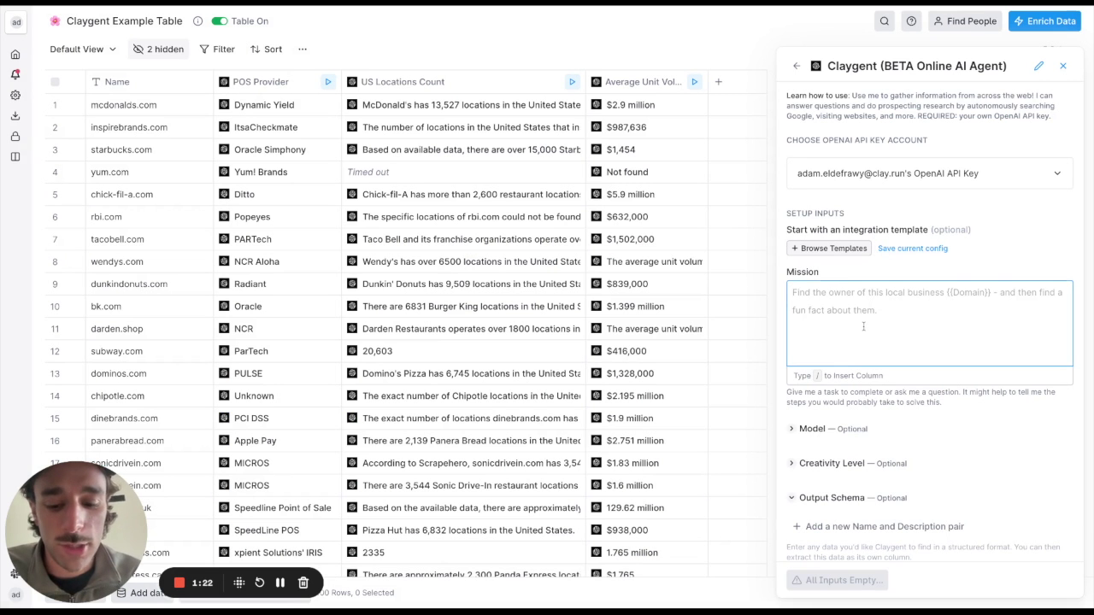
text(find an example of a holiday m)
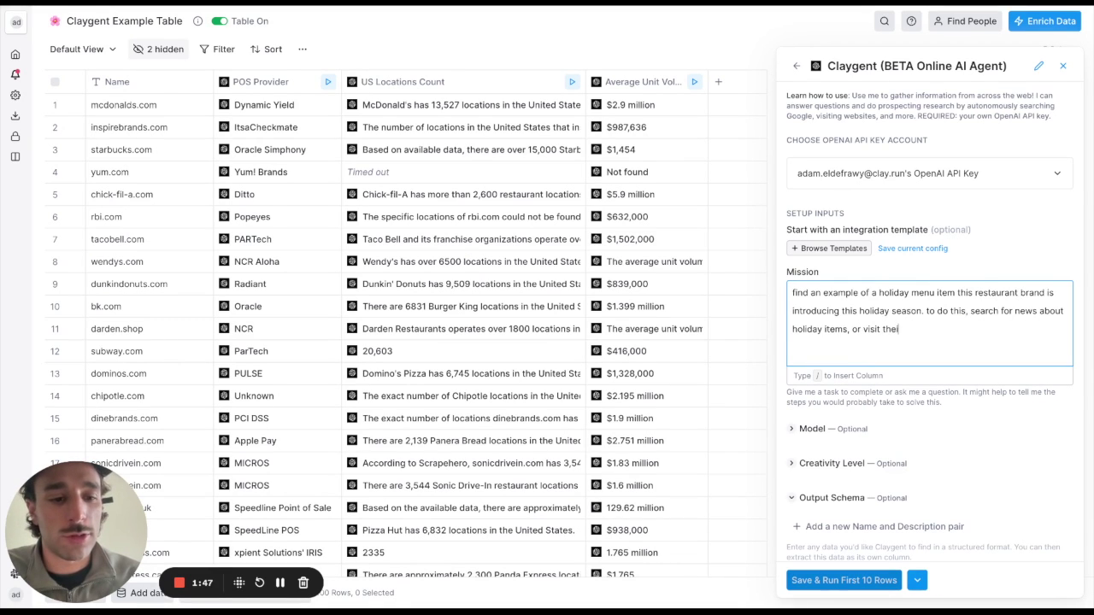
text(enu)
click(871, 584)
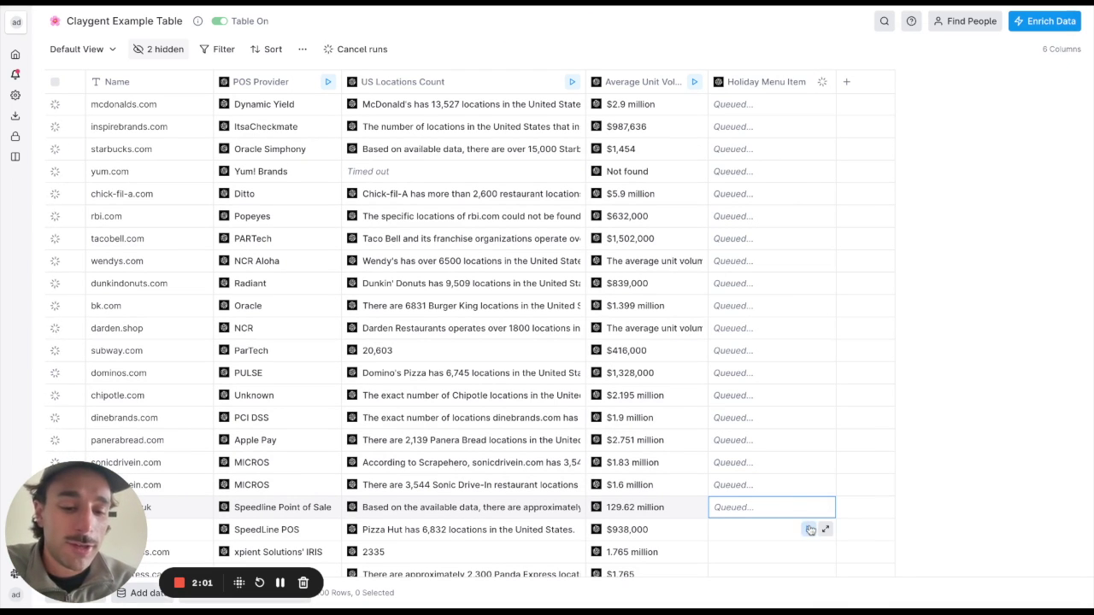
Run the holiday lookup for the SpeedLine POS and xpient IRIS rows, and check McDonald's details.
click(808, 530)
click(809, 553)
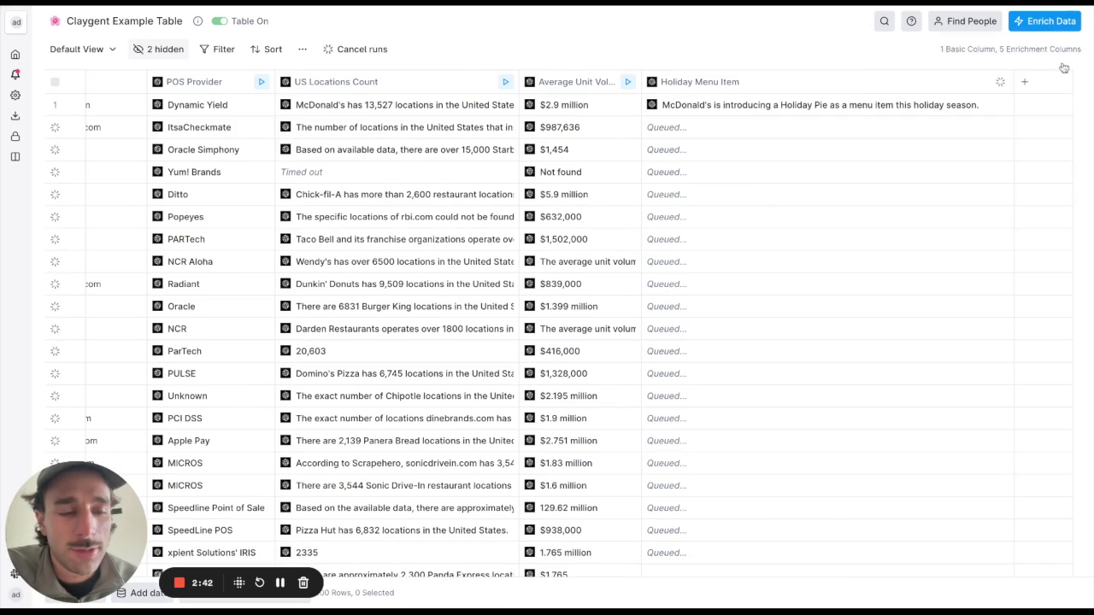
click(997, 104)
scroll(1050, 78, left, 2)
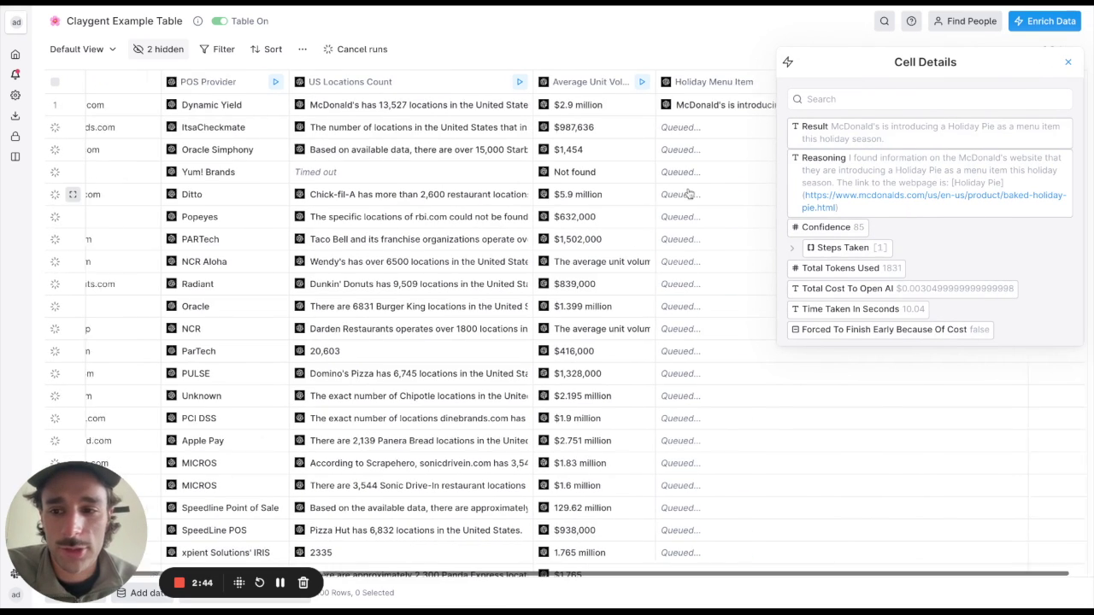
click(1068, 63)
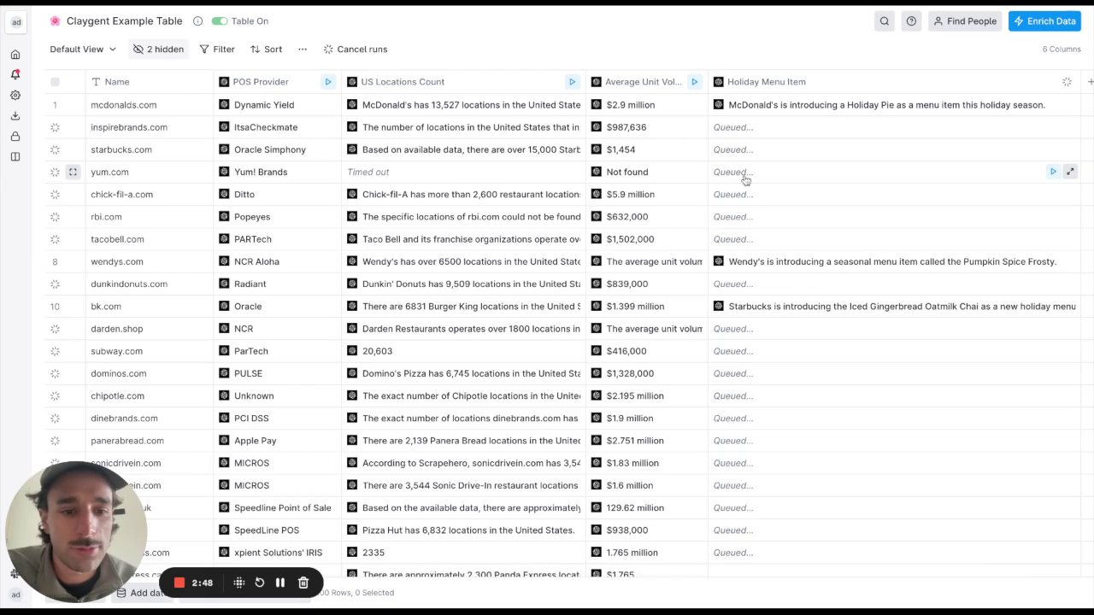
scroll(876, 273, right, 2)
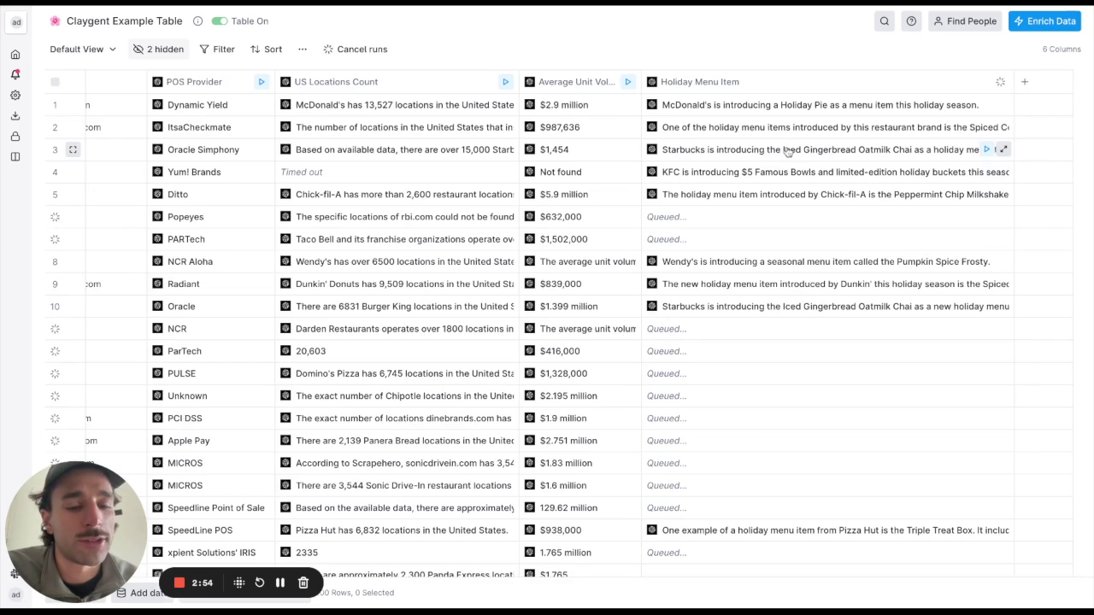
Review the Chick-fil-A, Dunkin', rbi.com and KFC result details, including KFC's search steps.
click(905, 200)
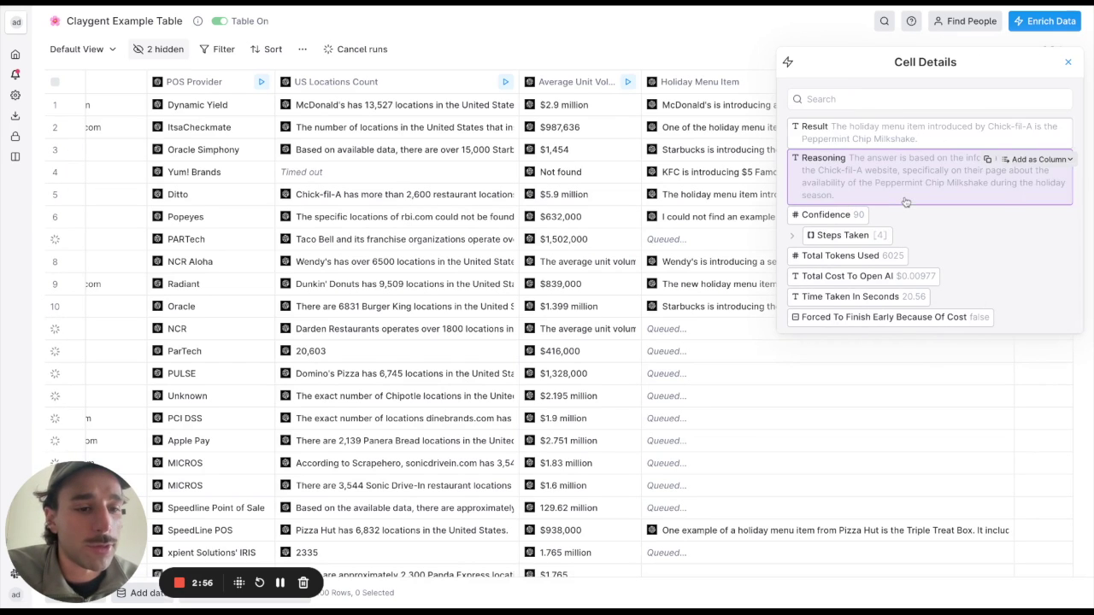
click(1068, 61)
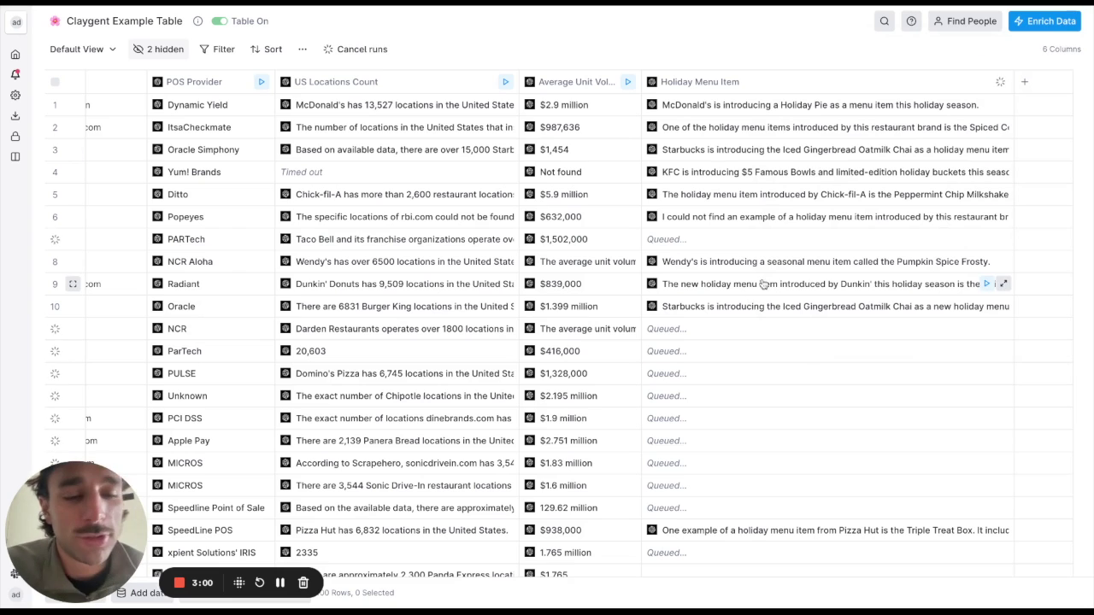
click(733, 283)
click(712, 227)
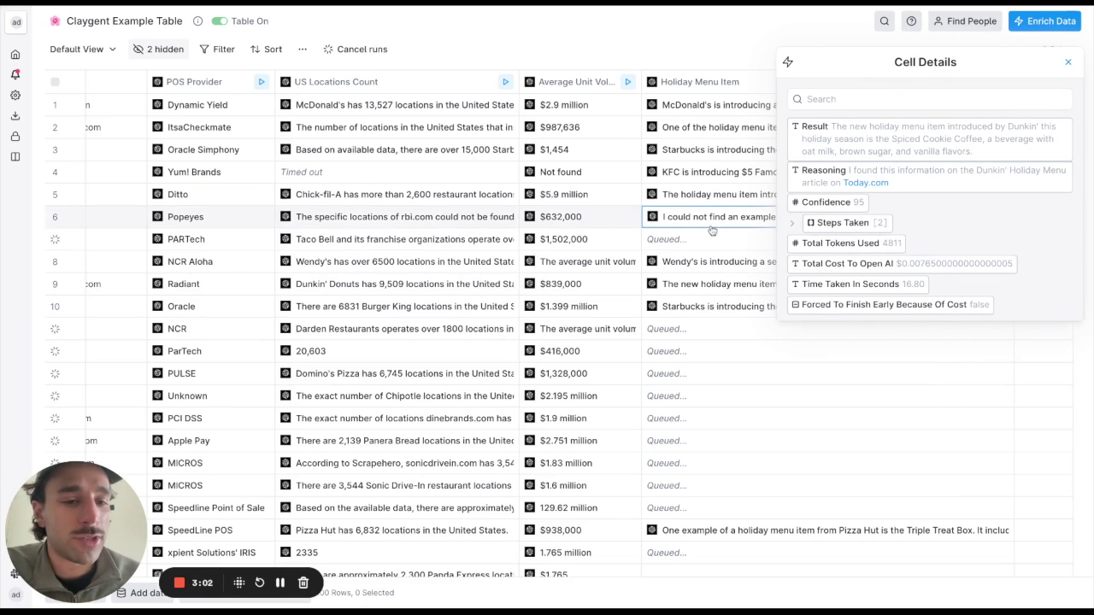
click(708, 178)
click(844, 246)
scroll(875, 299, down, 1)
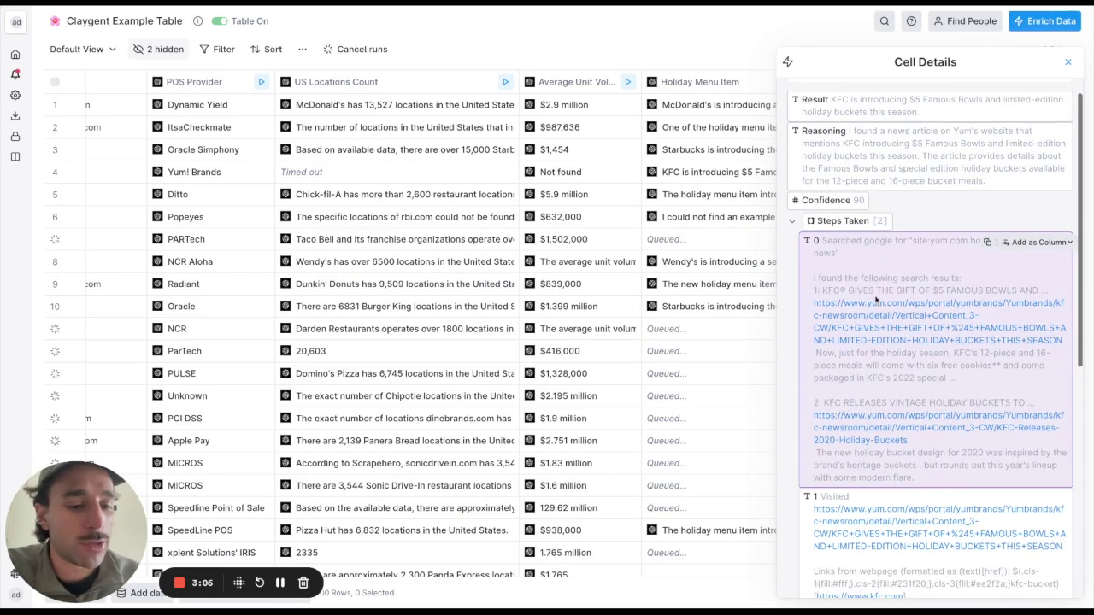
scroll(876, 299, down, 5)
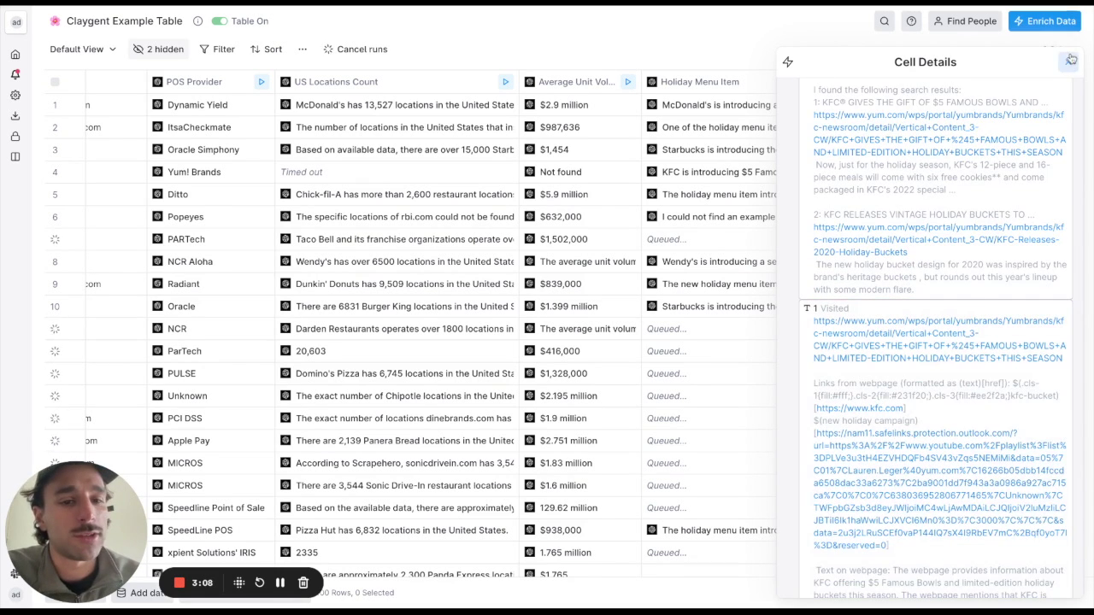
click(1071, 60)
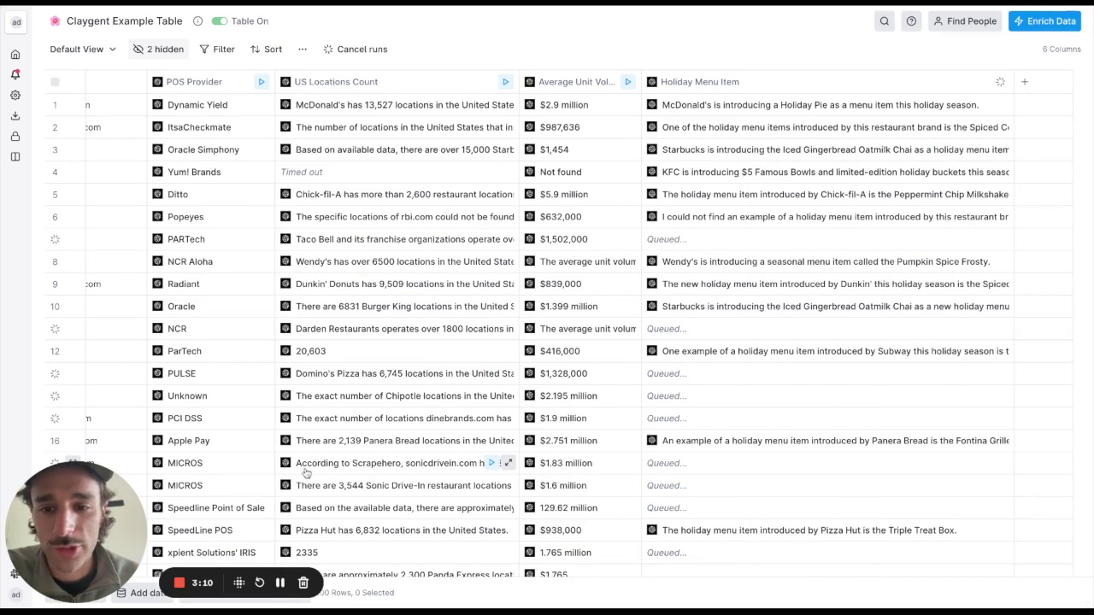